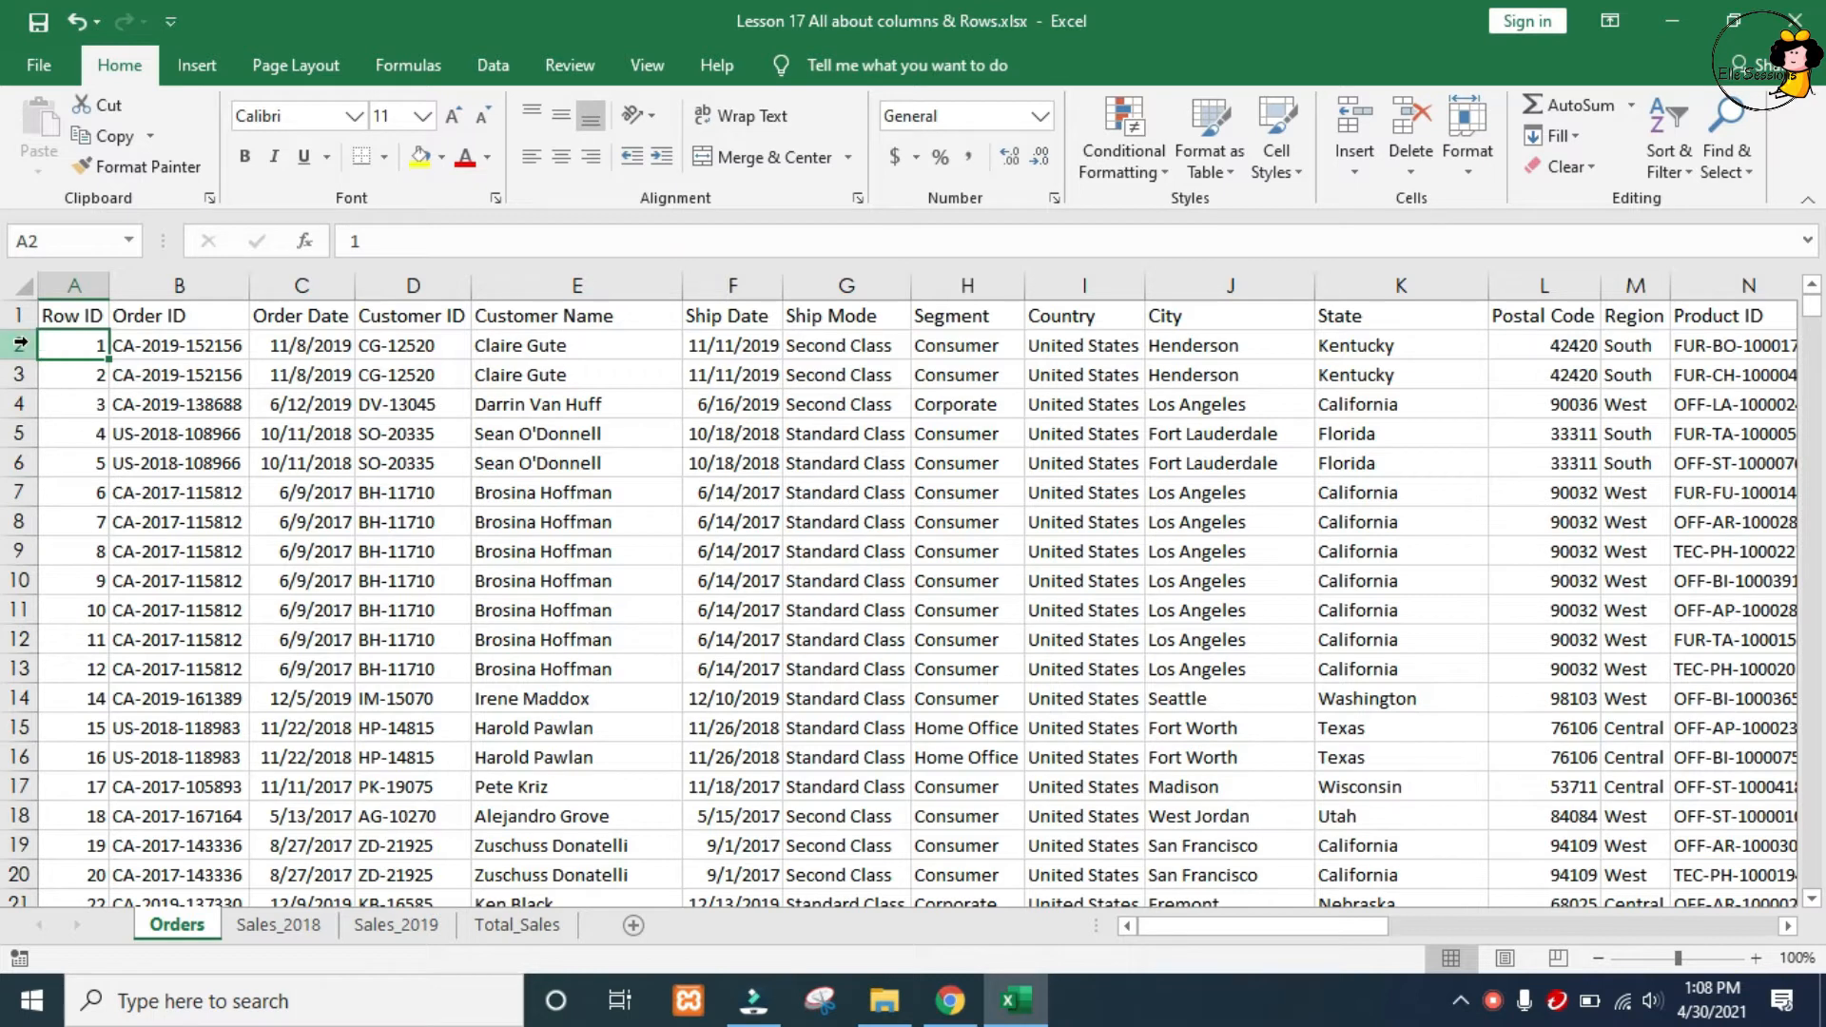
Clear the contents of rows 2 and 3 on the Orders sheet, and undo the clearing.
{"action": "left_click_drag", "start_coordinate": [20, 345], "coordinate": [17, 373]}
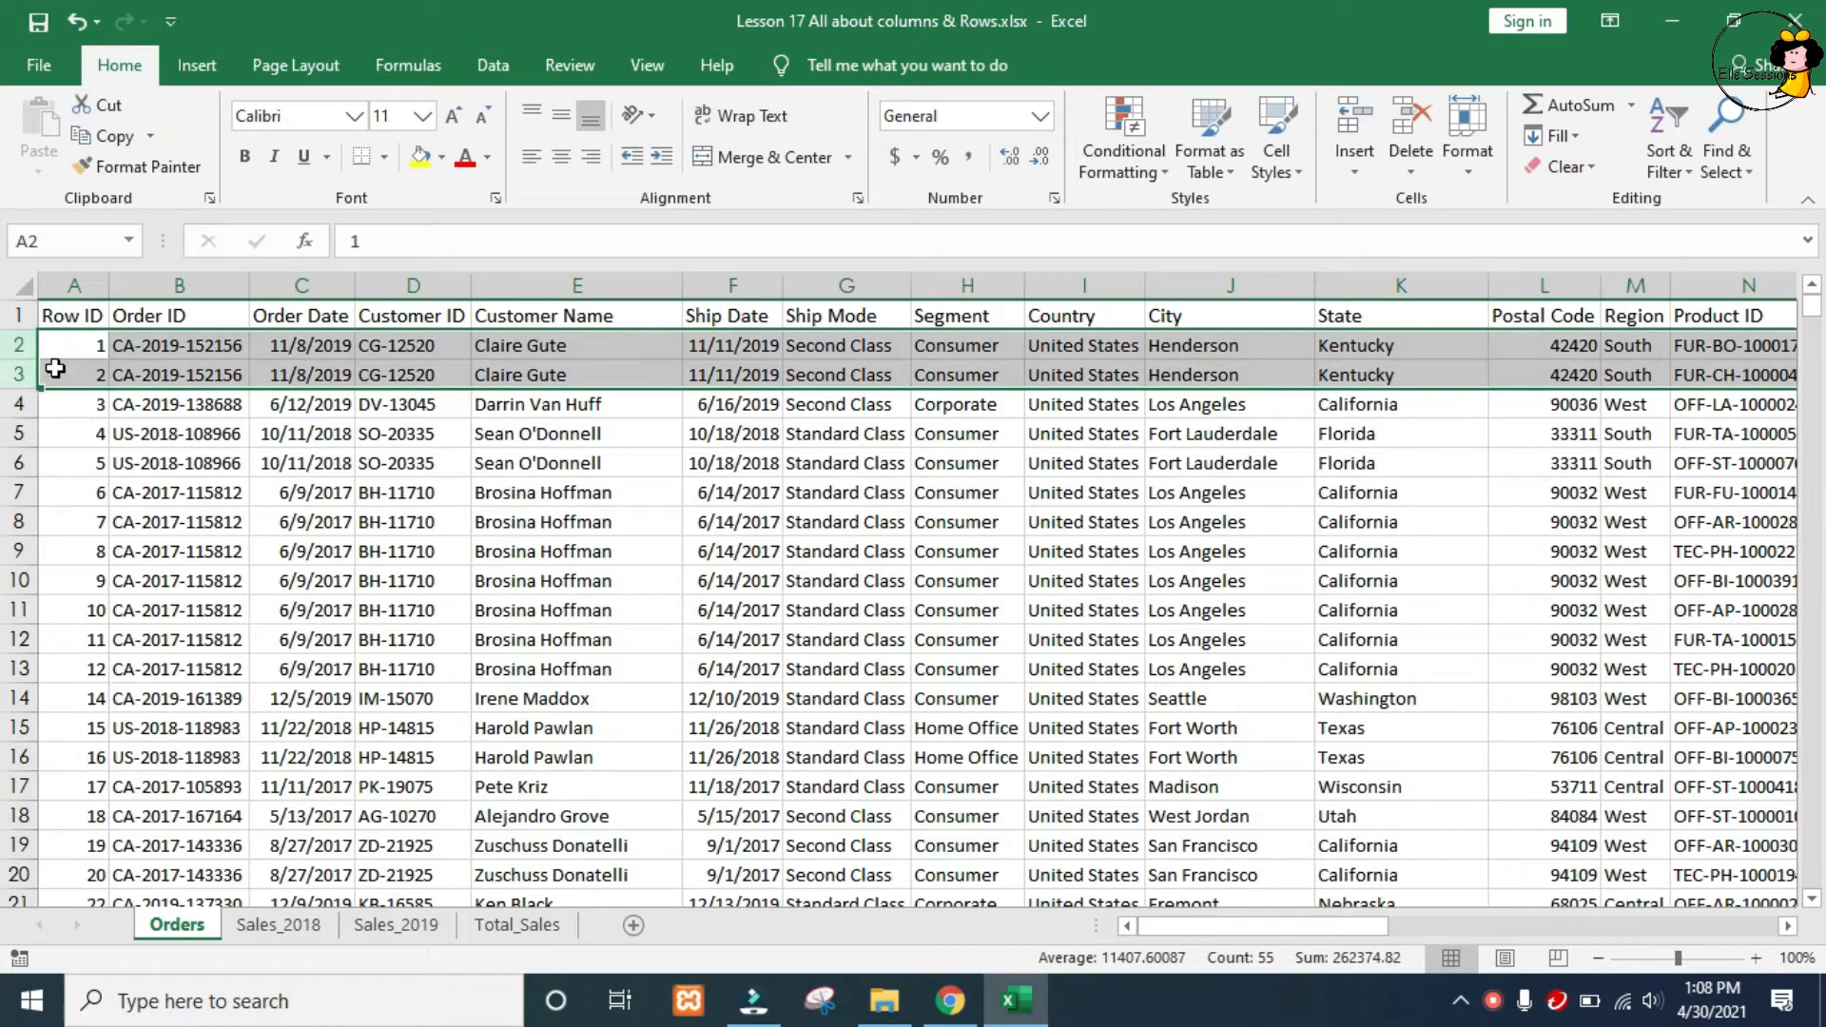
{"action": "key", "text": "Delete"}
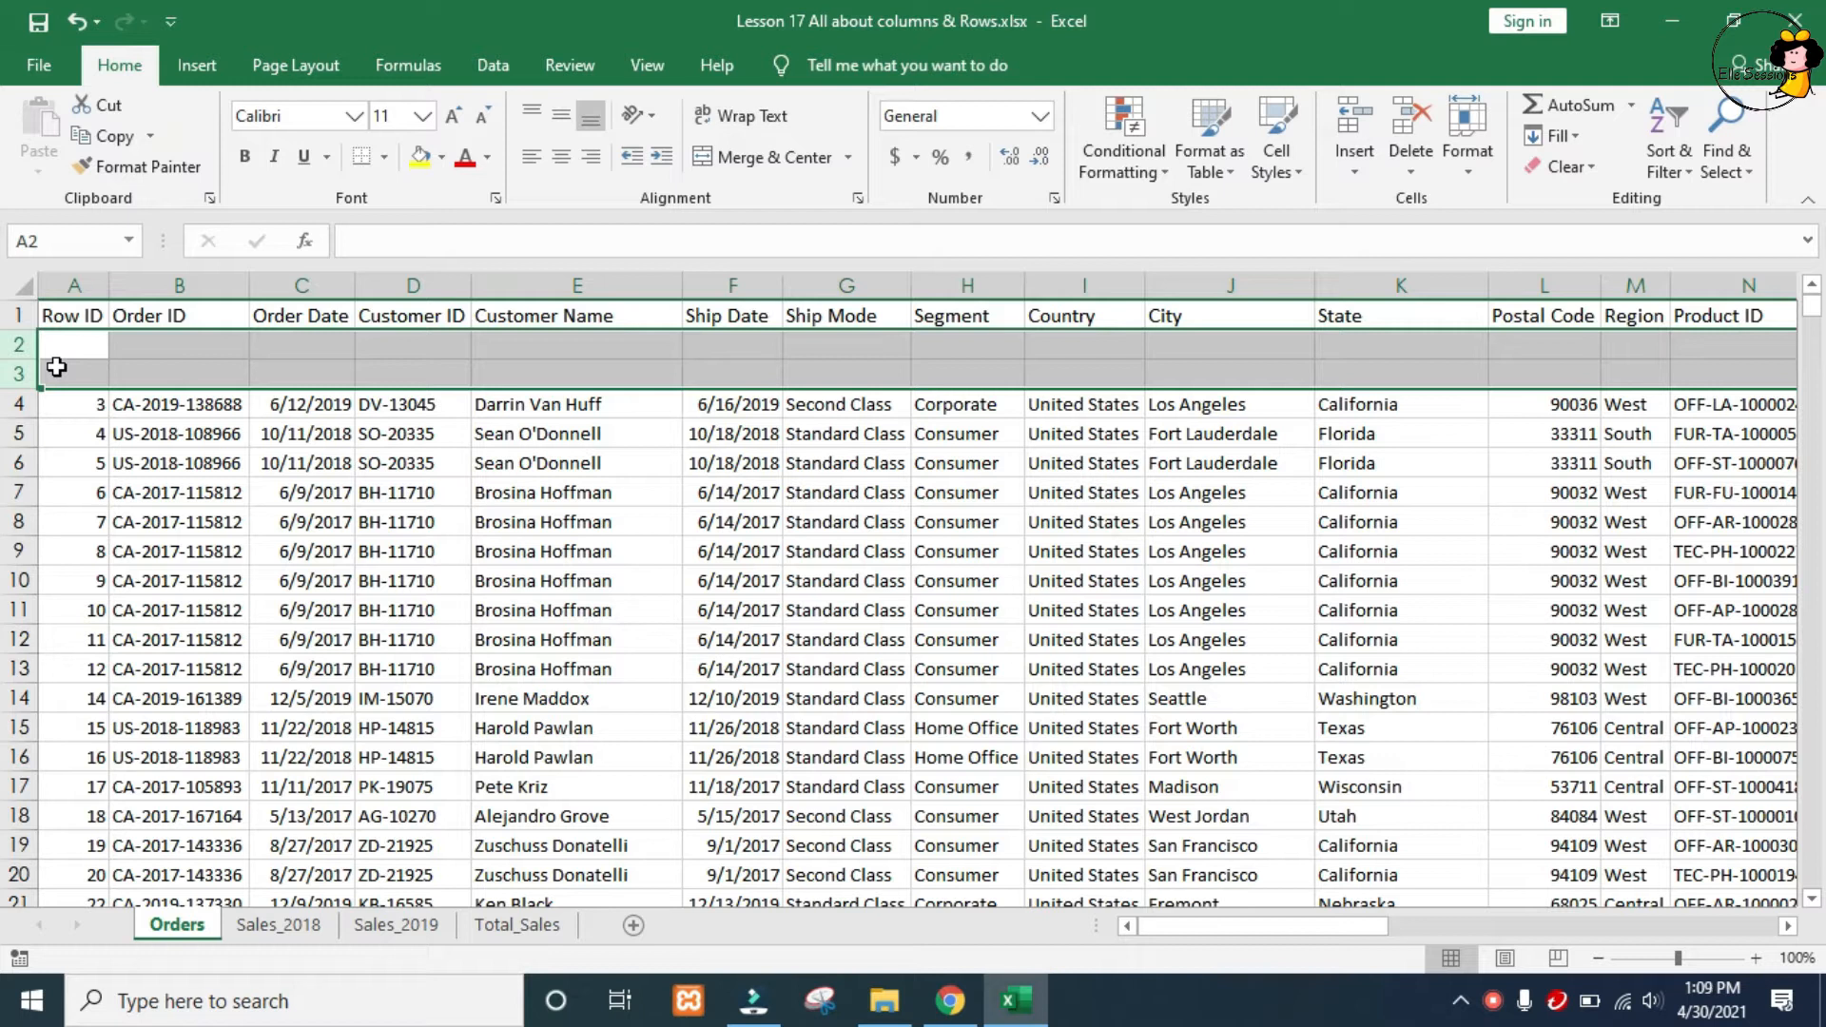
{"action": "key", "text": "ctrl+z"}
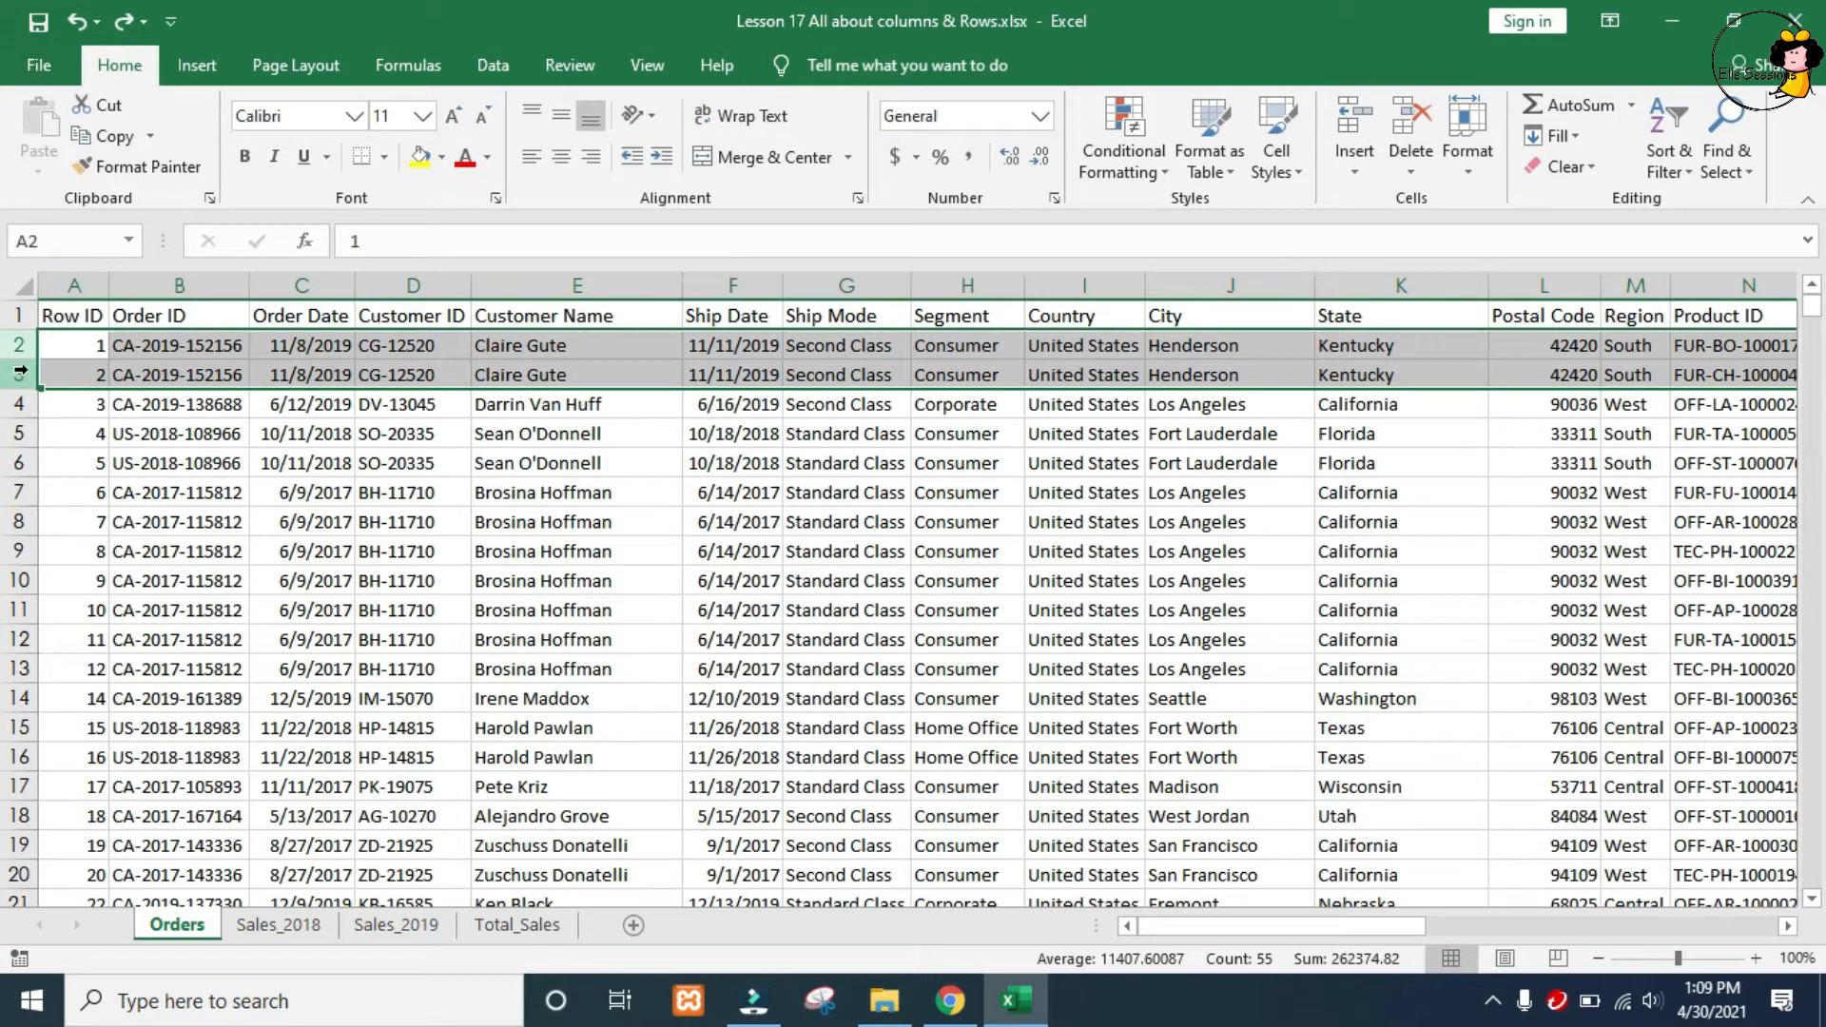
Delete entire rows 2 and 3, and delete the Postal Code column.
{"action": "right_click", "coordinate": [20, 372]}
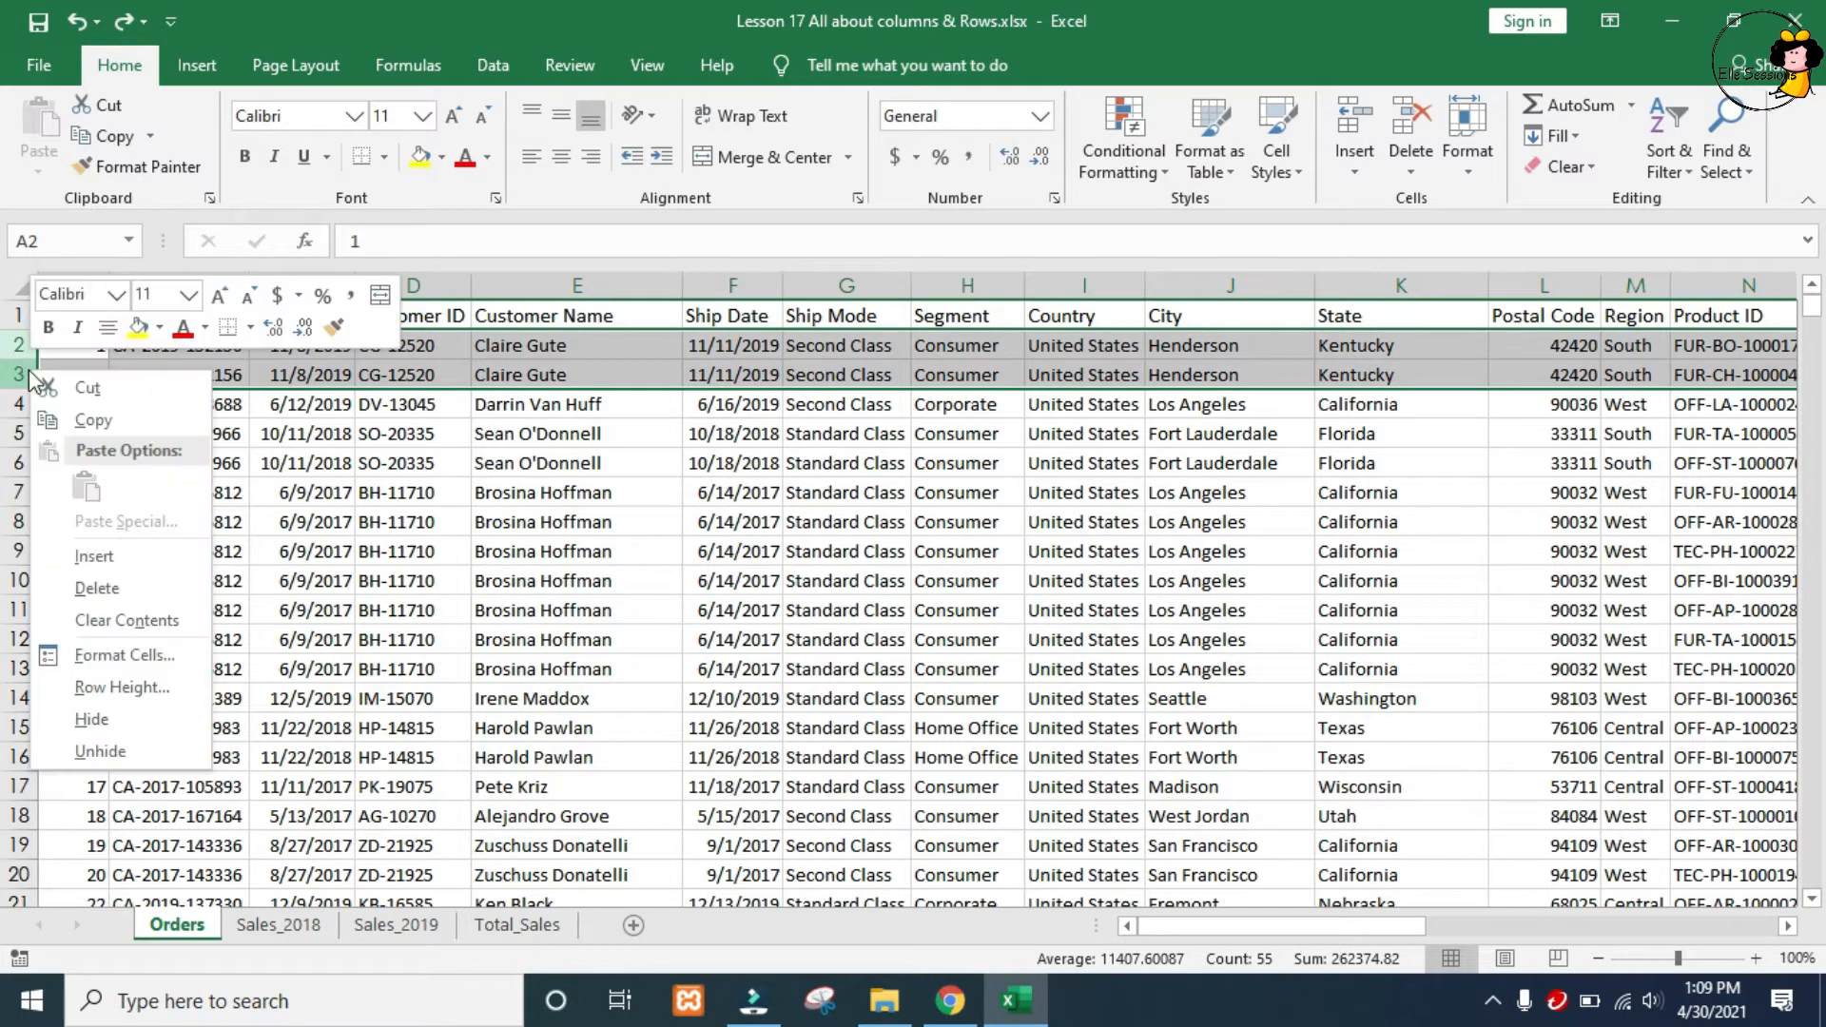
{"action": "left_click", "coordinate": [91, 592]}
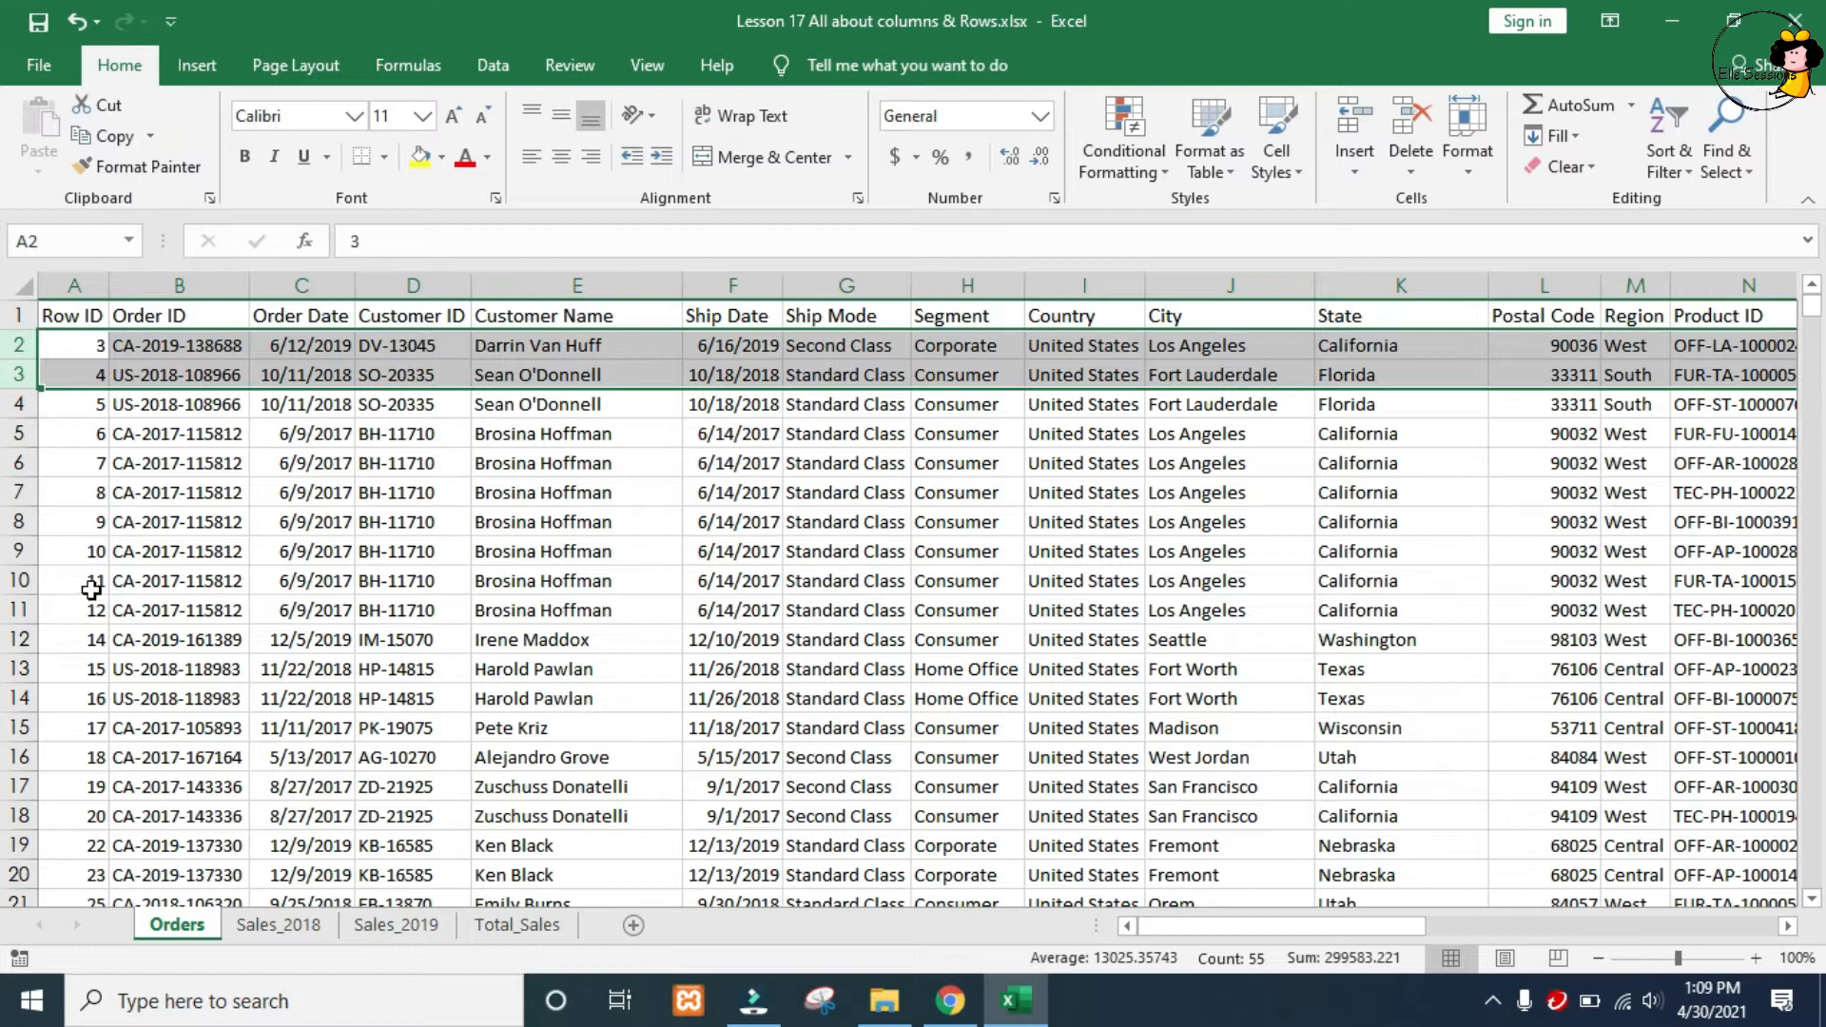
{"action": "left_click", "coordinate": [1541, 276]}
{"action": "right_click", "coordinate": [1543, 278]}
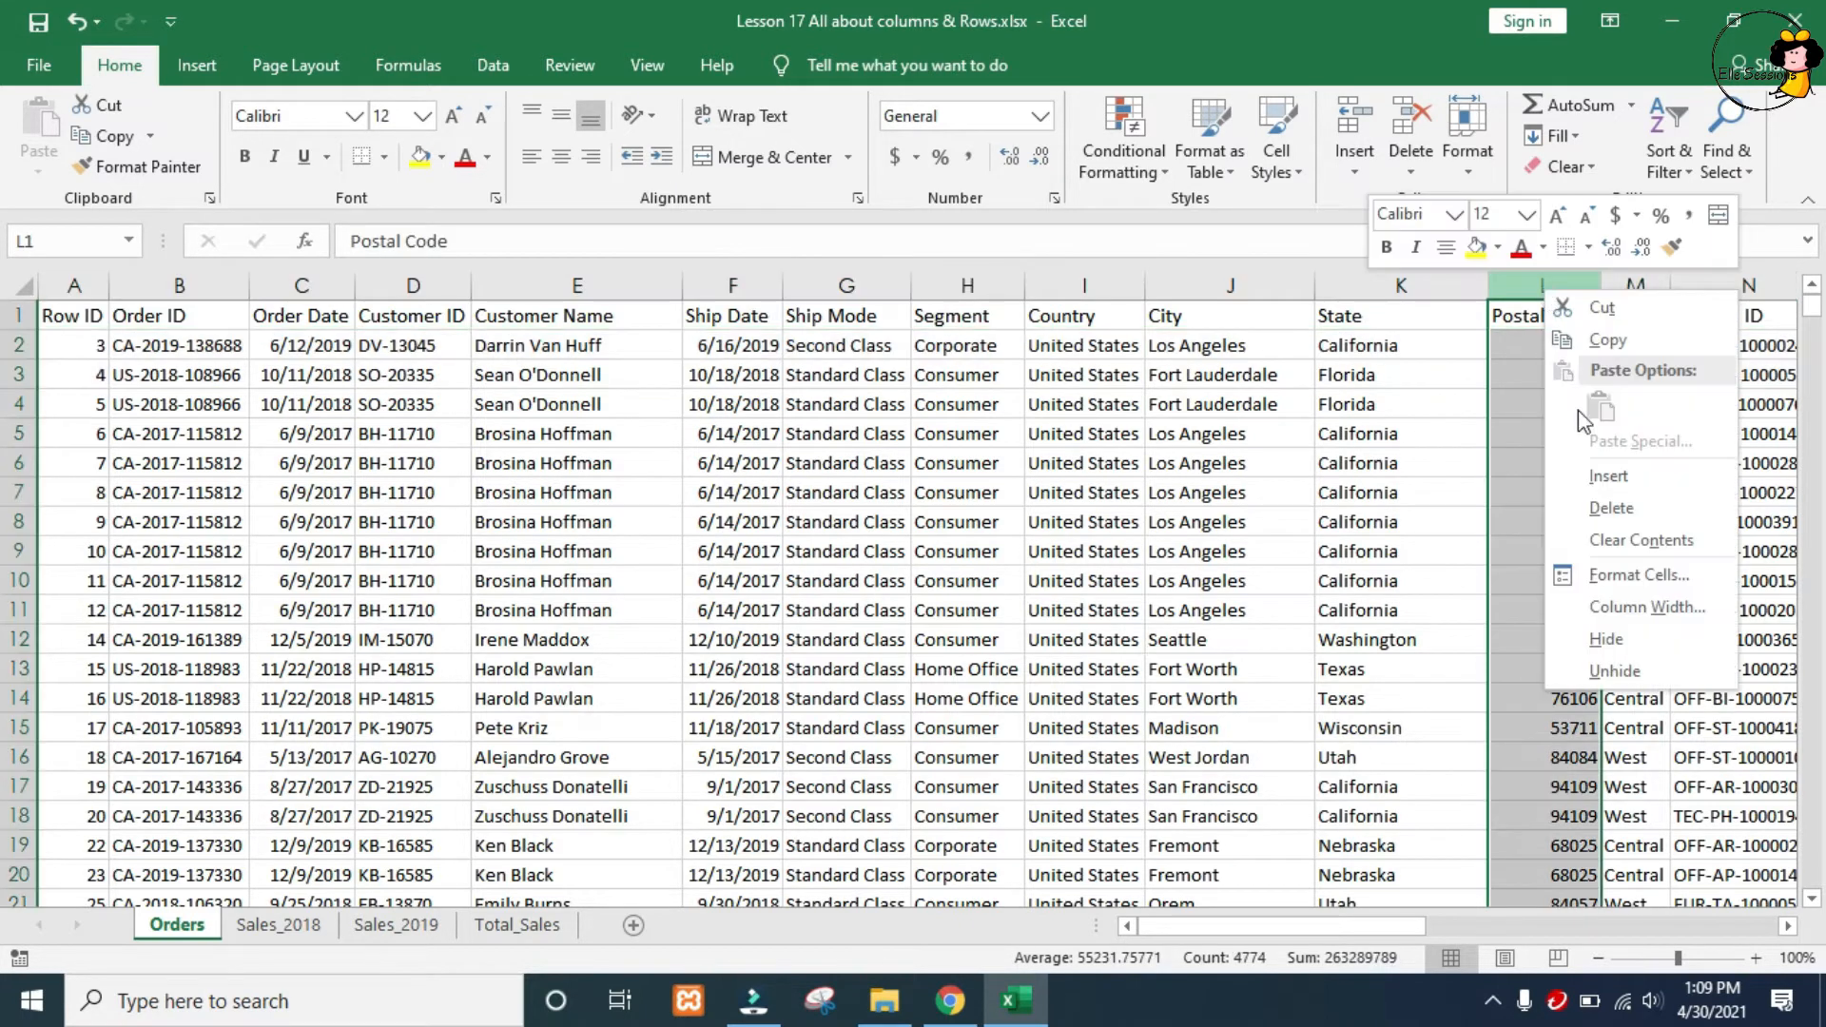
{"action": "left_click", "coordinate": [1602, 512]}
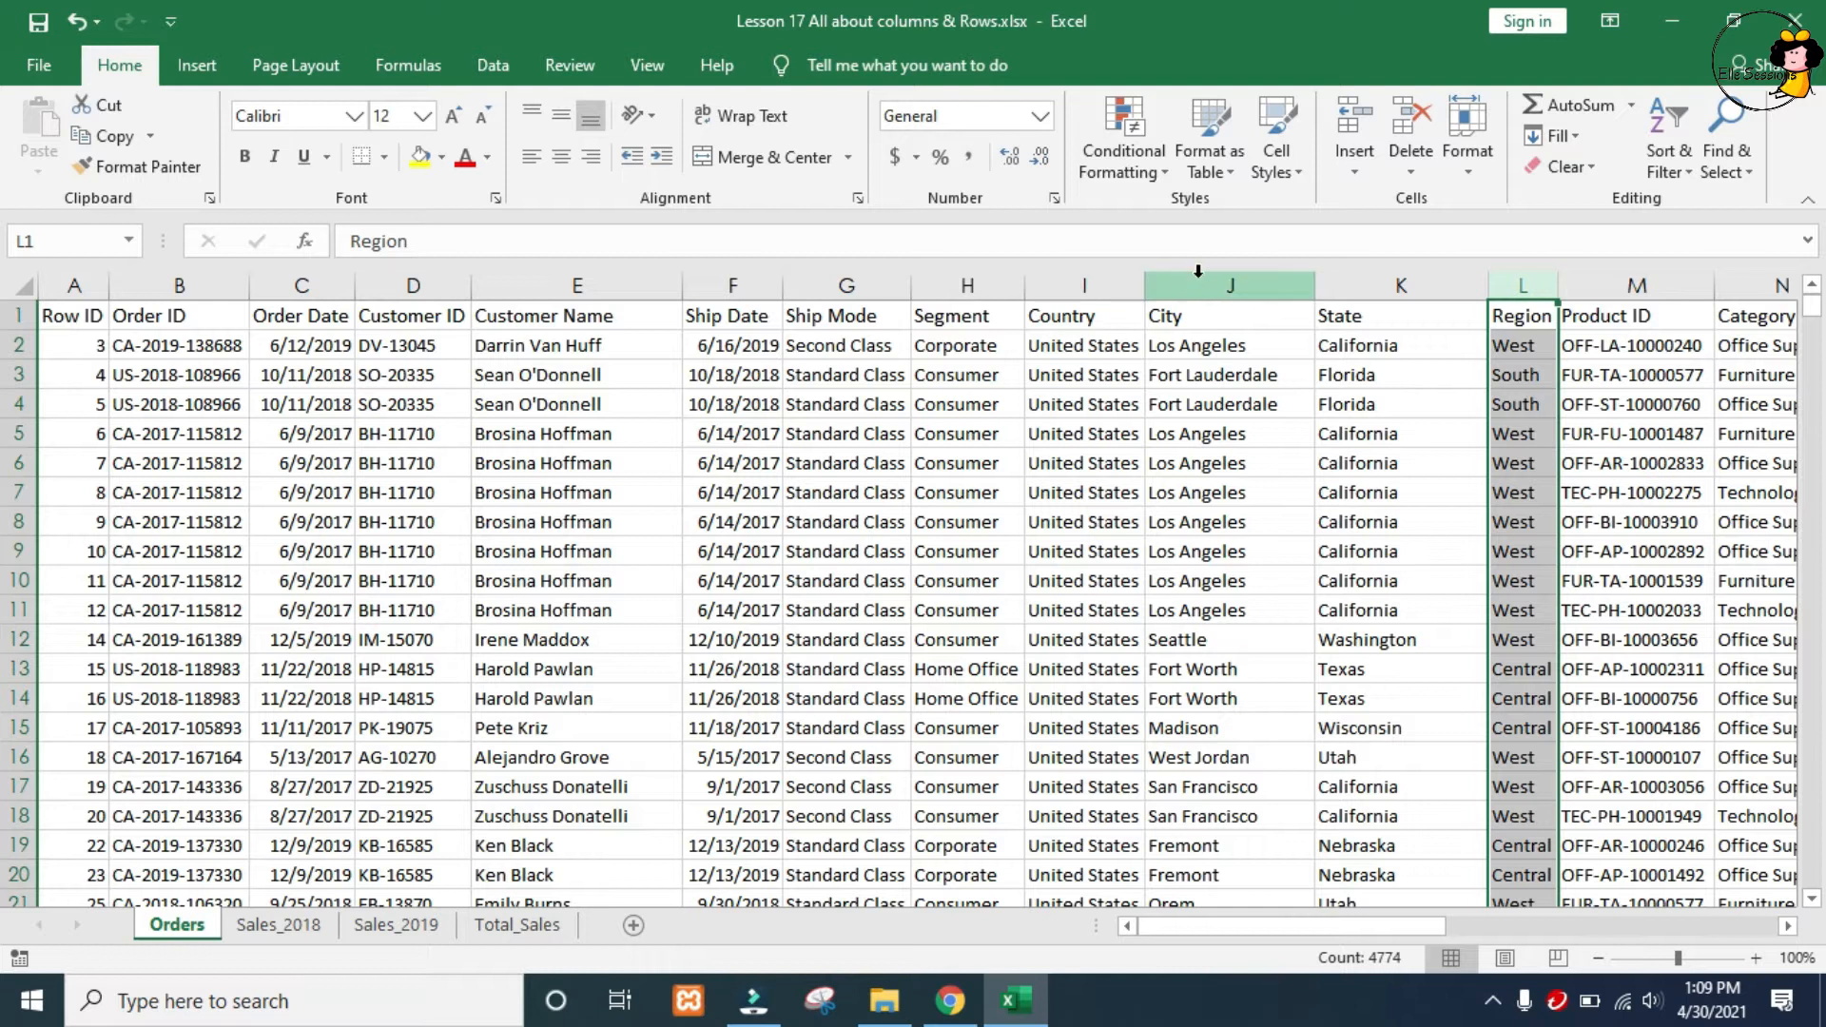
Delete the City and State columns together.
{"action": "left_click_drag", "start_coordinate": [1199, 271], "coordinate": [1379, 272]}
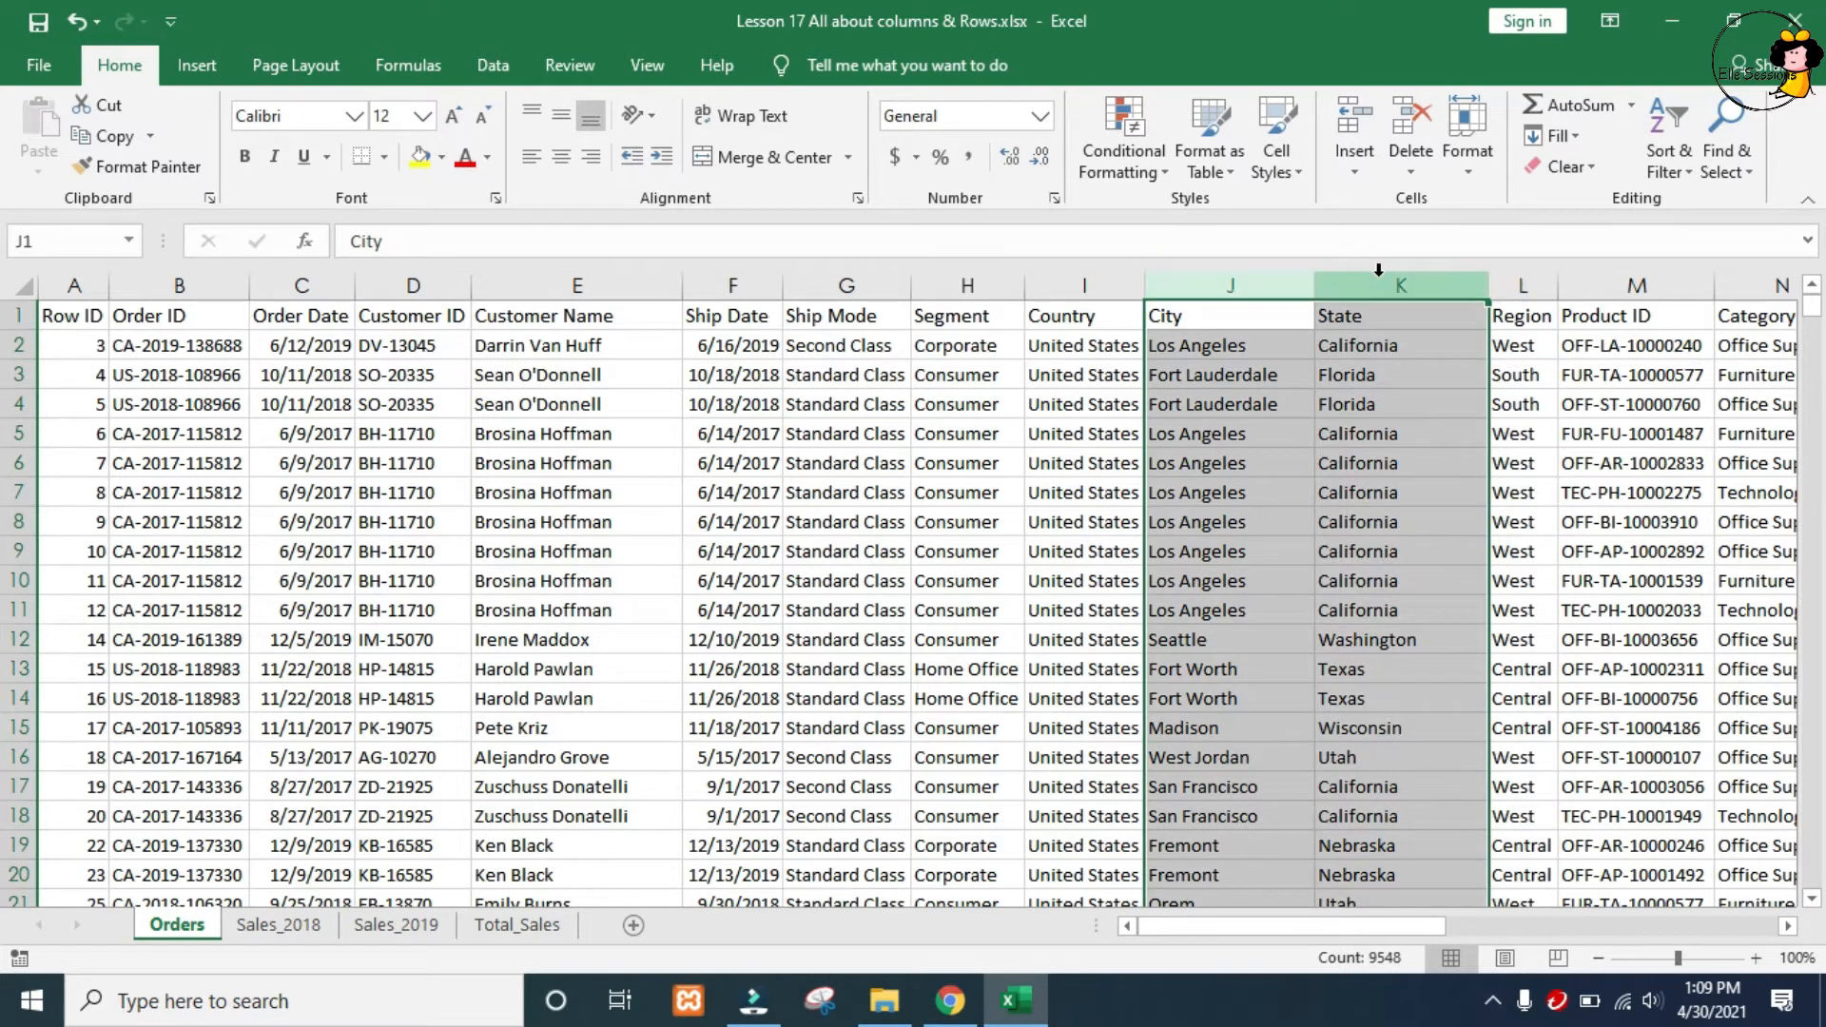
{"action": "right_click", "coordinate": [1380, 271]}
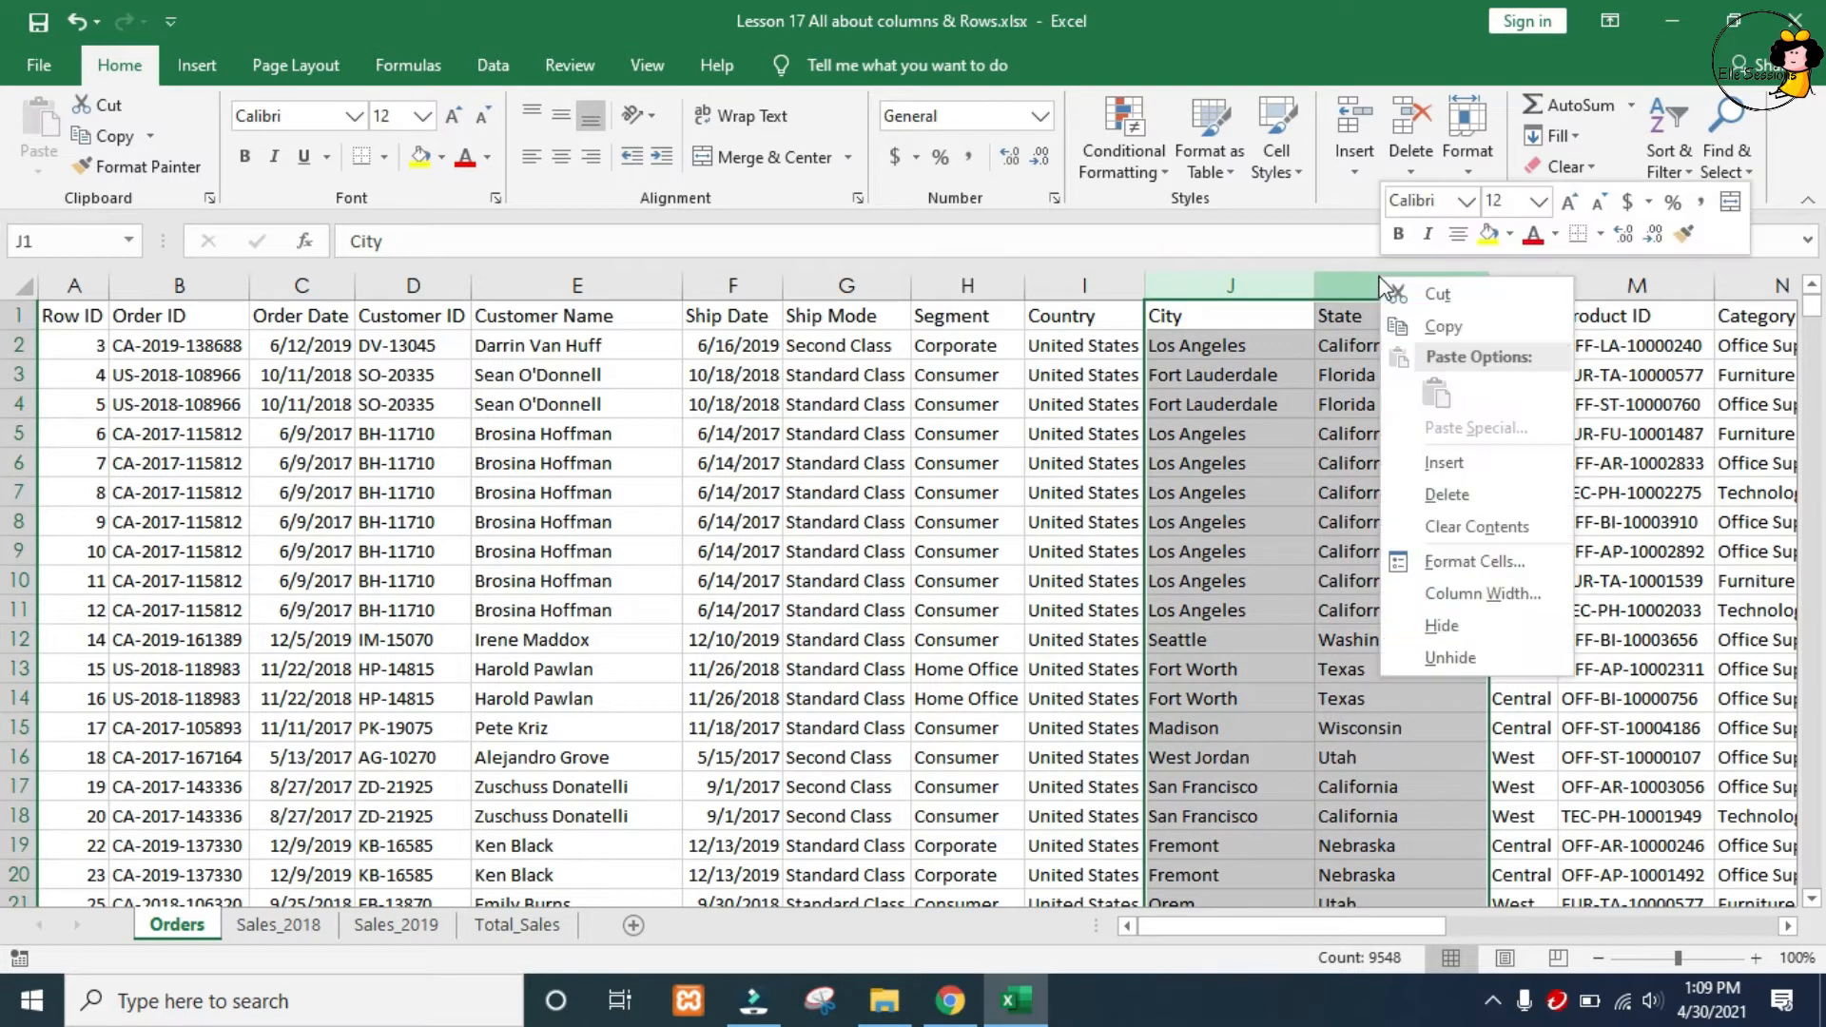
{"action": "left_click", "coordinate": [1448, 495]}
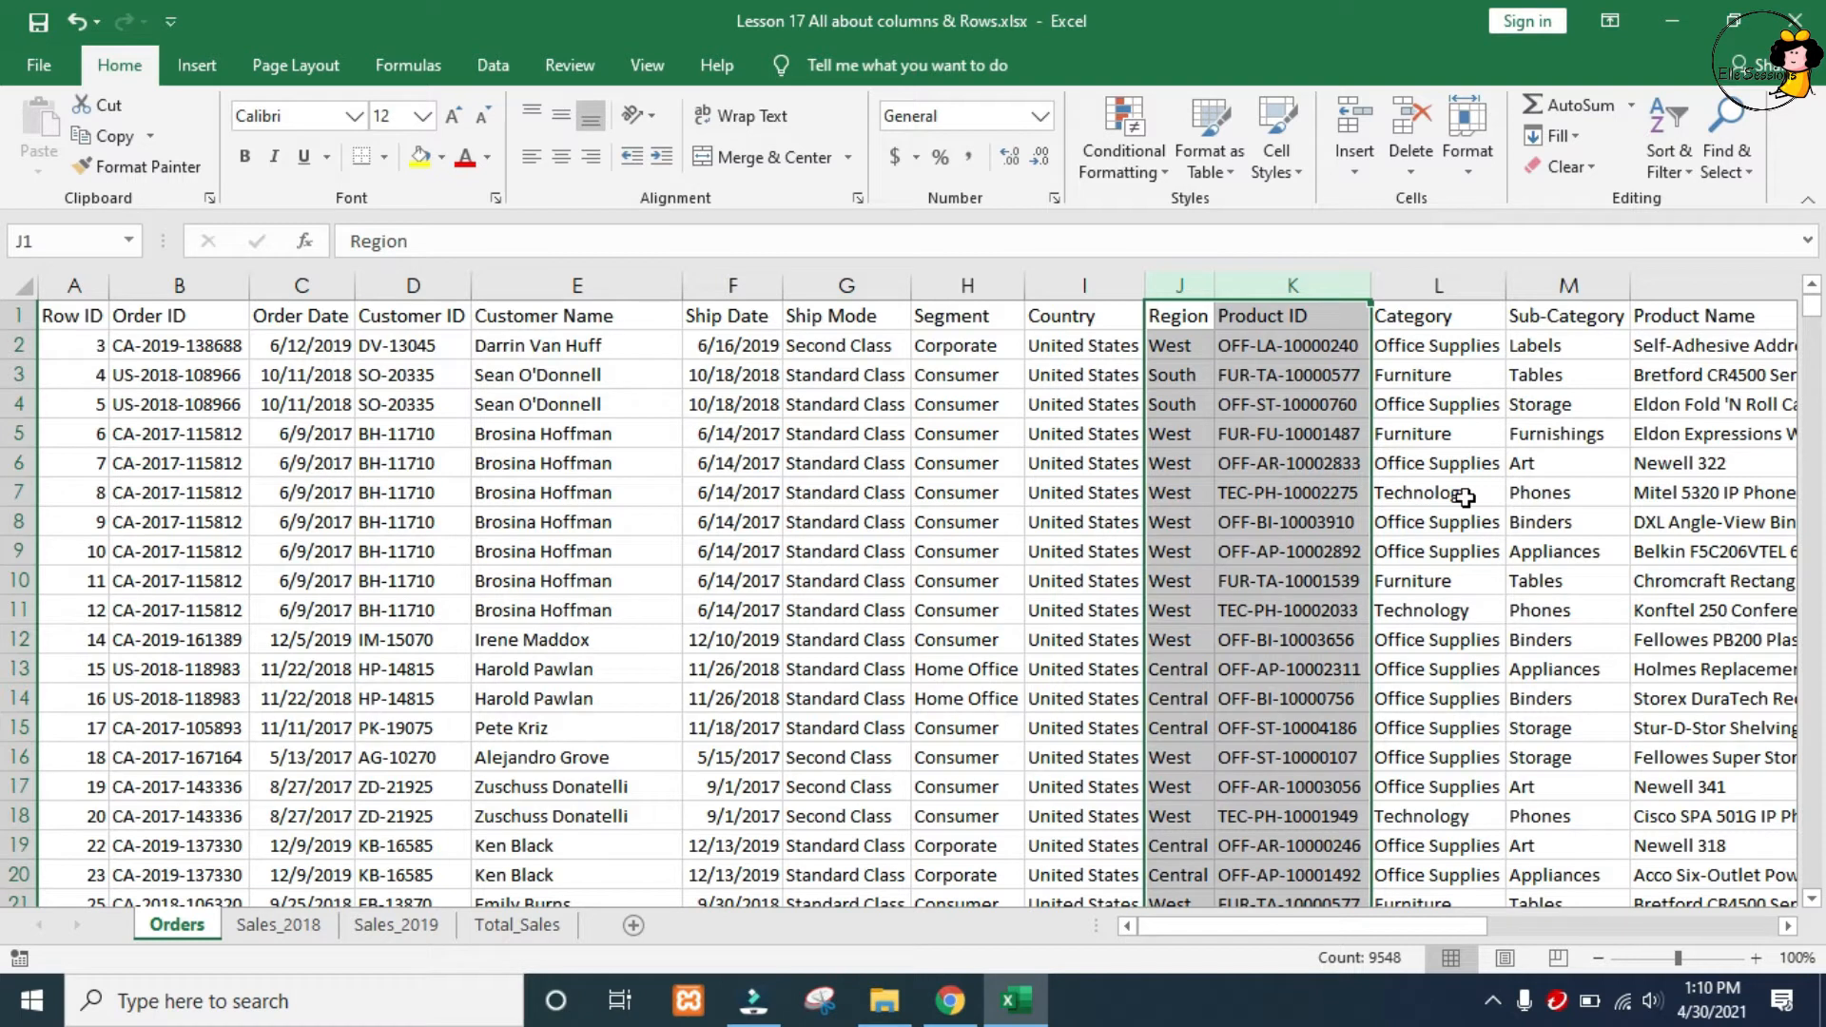
Undo the deletions of the City, State and Postal Code columns and of rows 2 and 3.
{"action": "key", "text": "ctrl+z"}
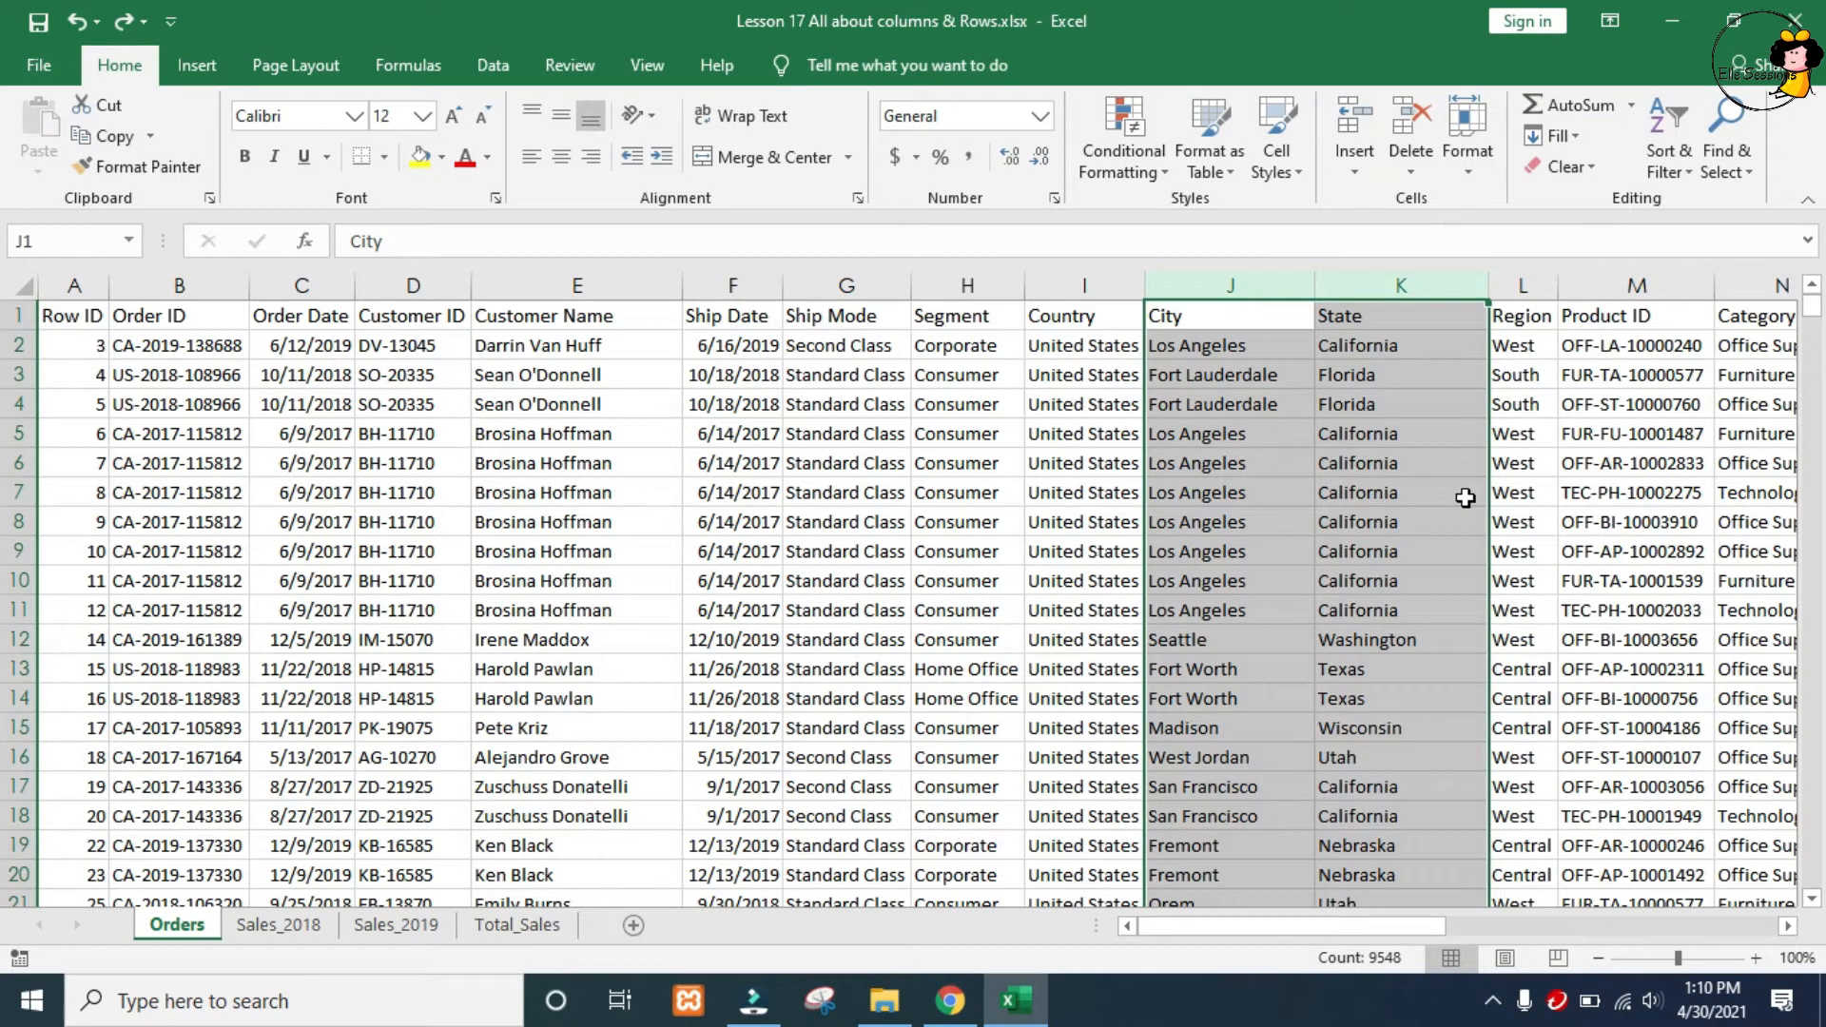
{"action": "key", "text": "ctrl+z"}
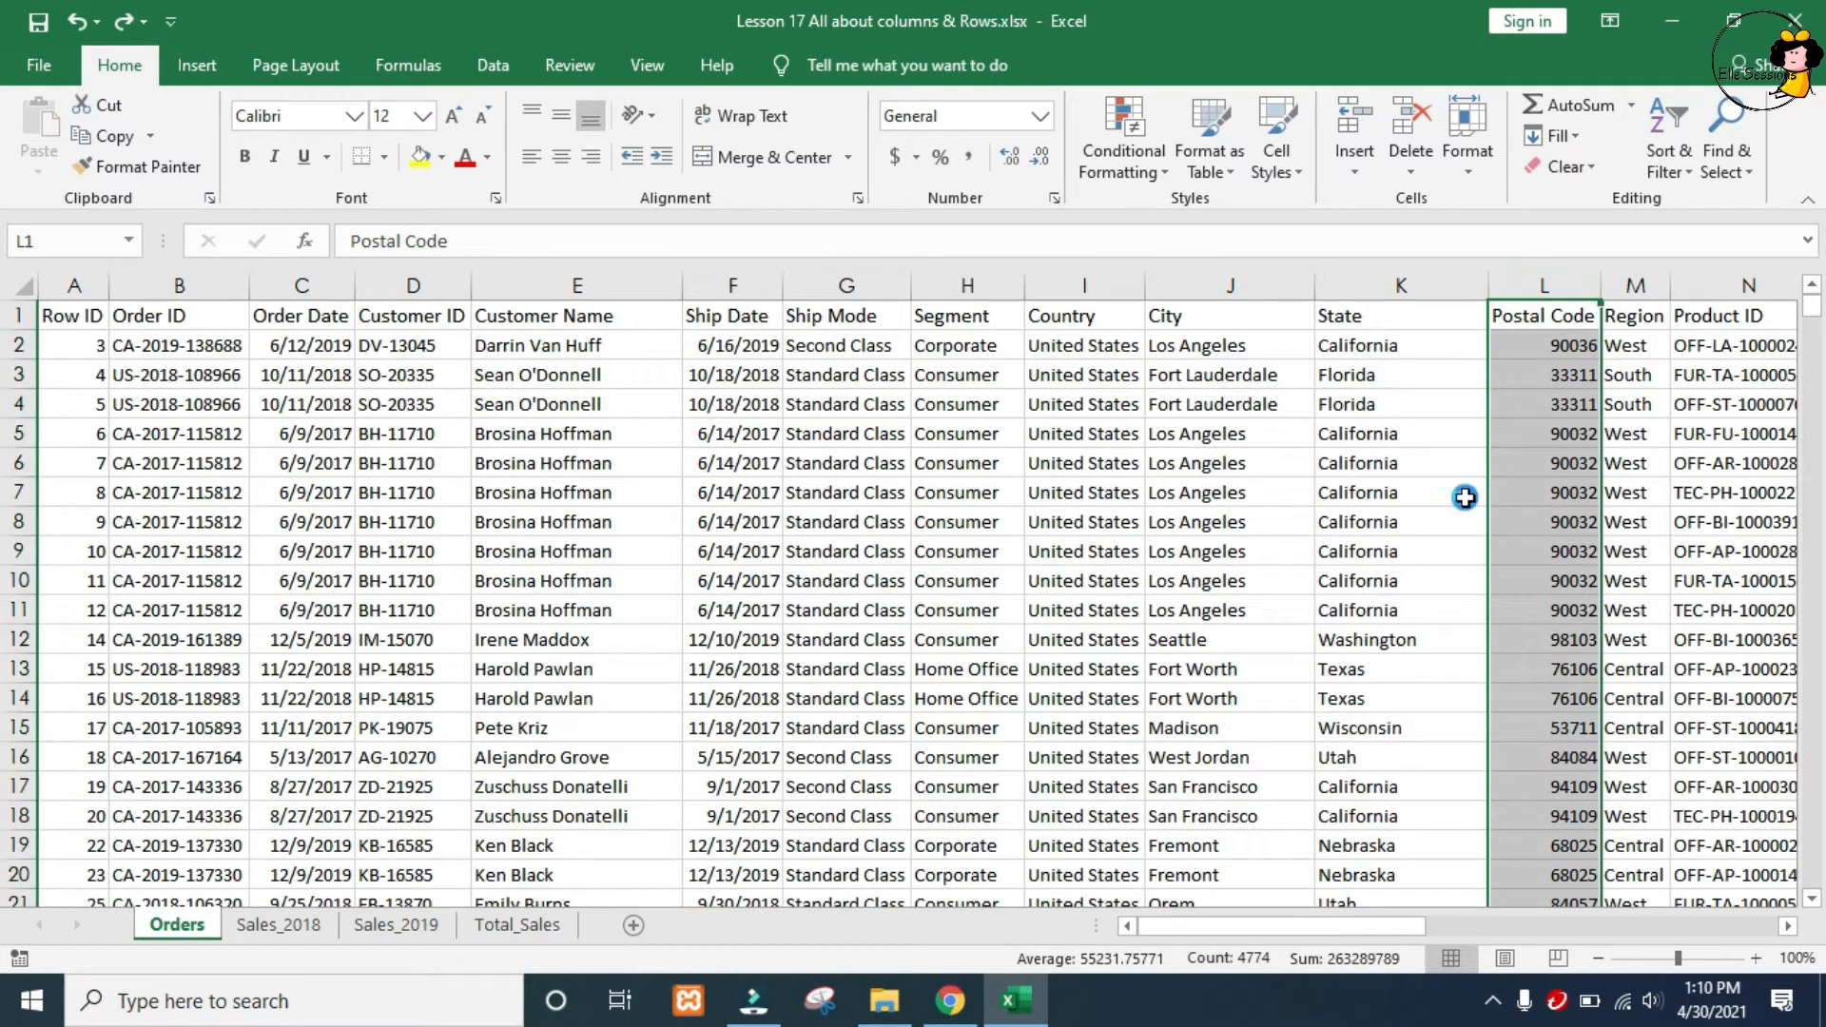
{"action": "key", "text": "ctrl+z"}
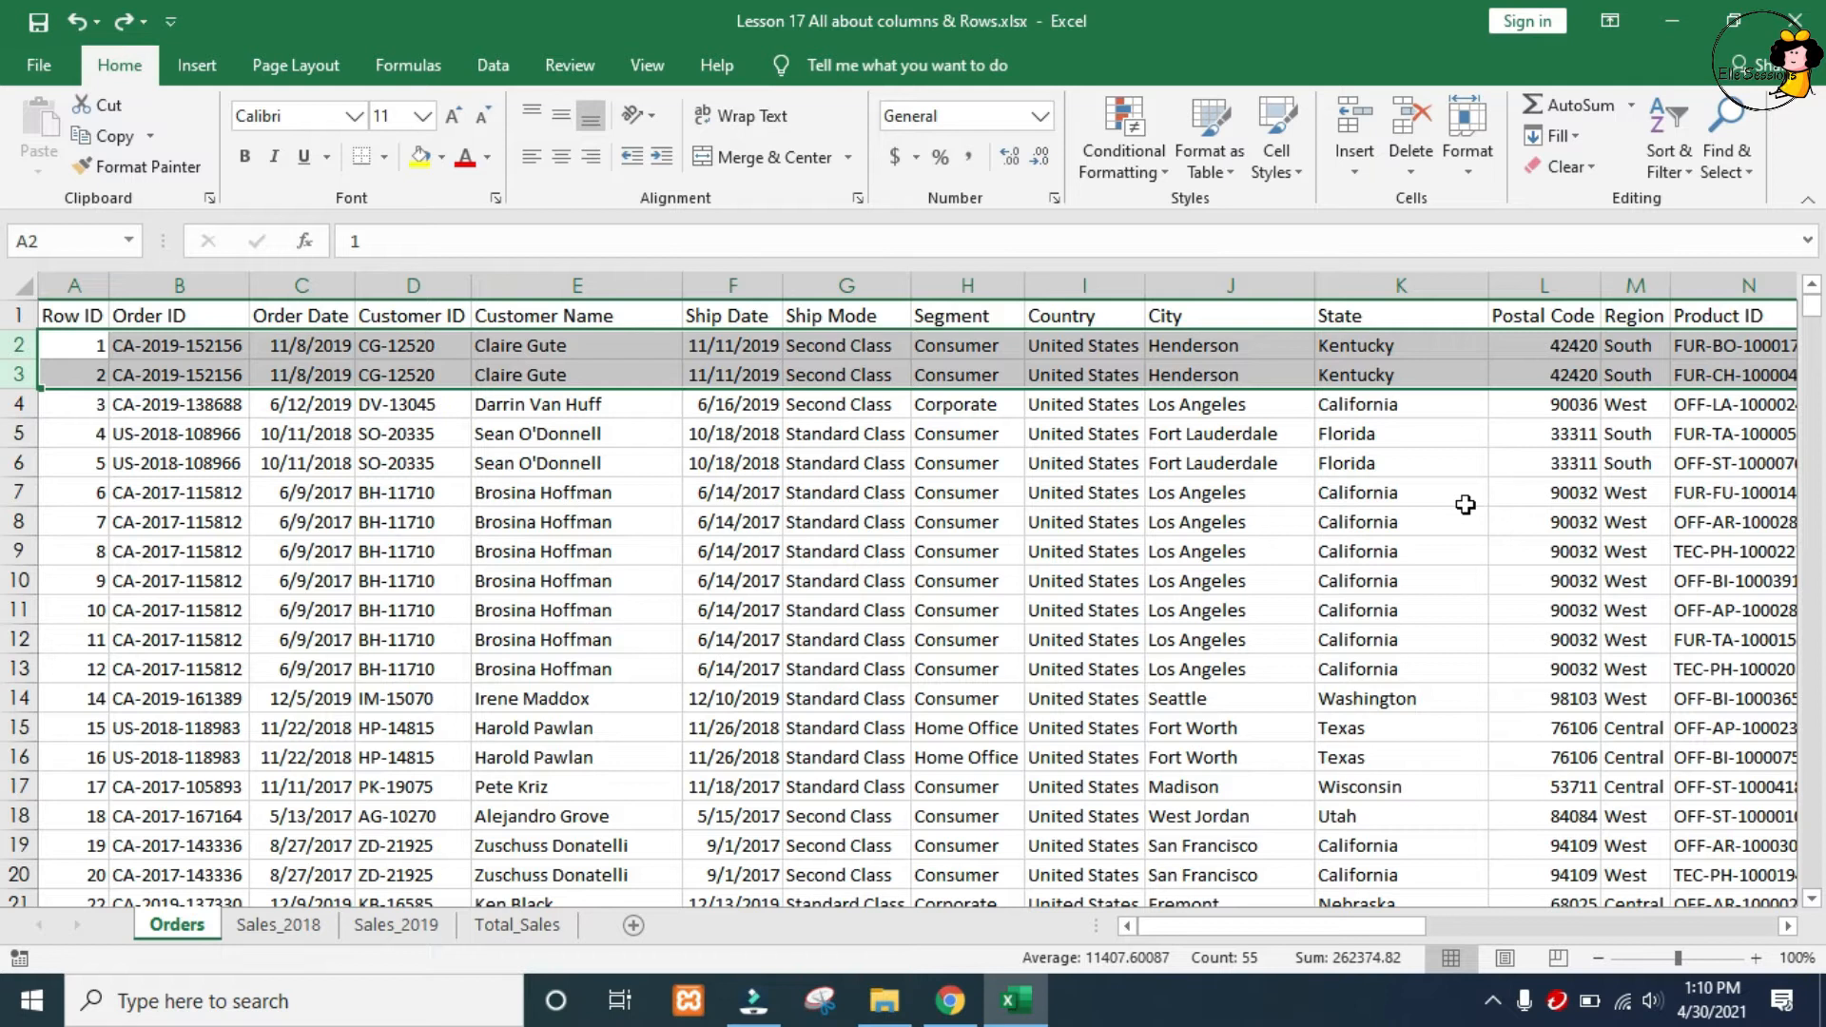
Insert a new column before Ship Date and enter the header Average Cost in F1.
{"action": "right_click", "coordinate": [746, 277]}
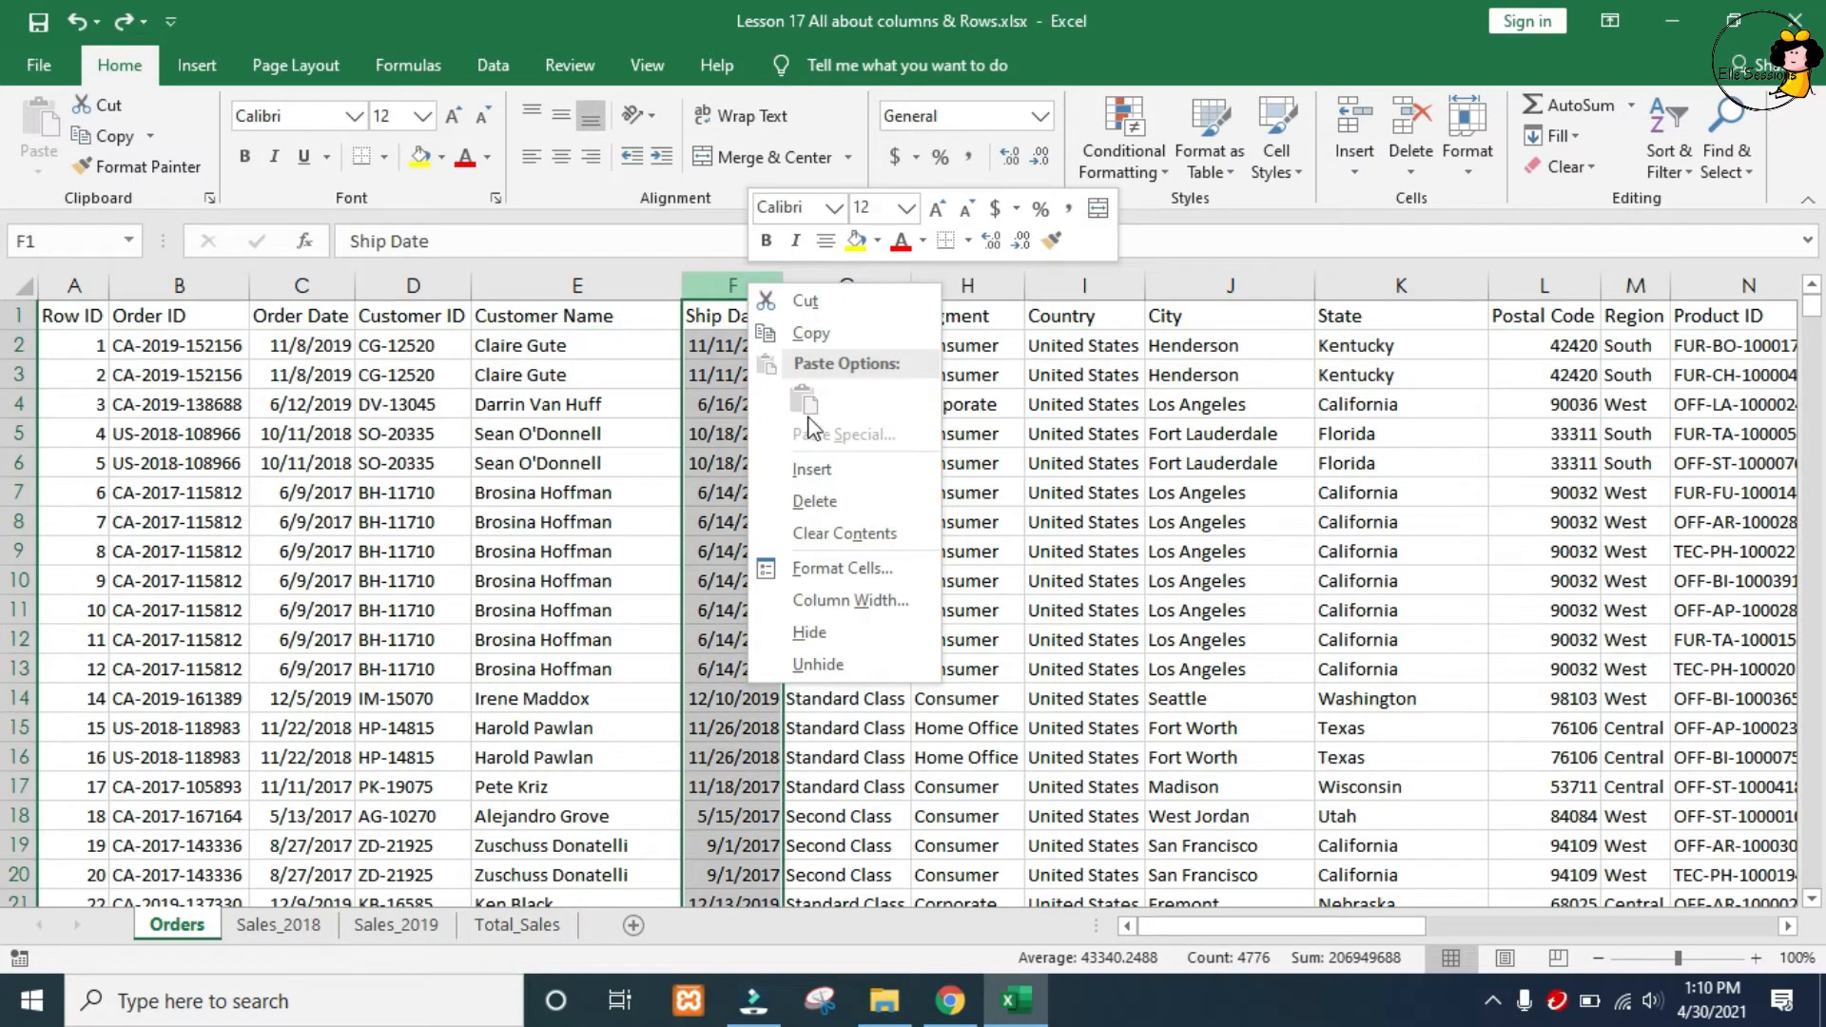
{"action": "left_click", "coordinate": [824, 470]}
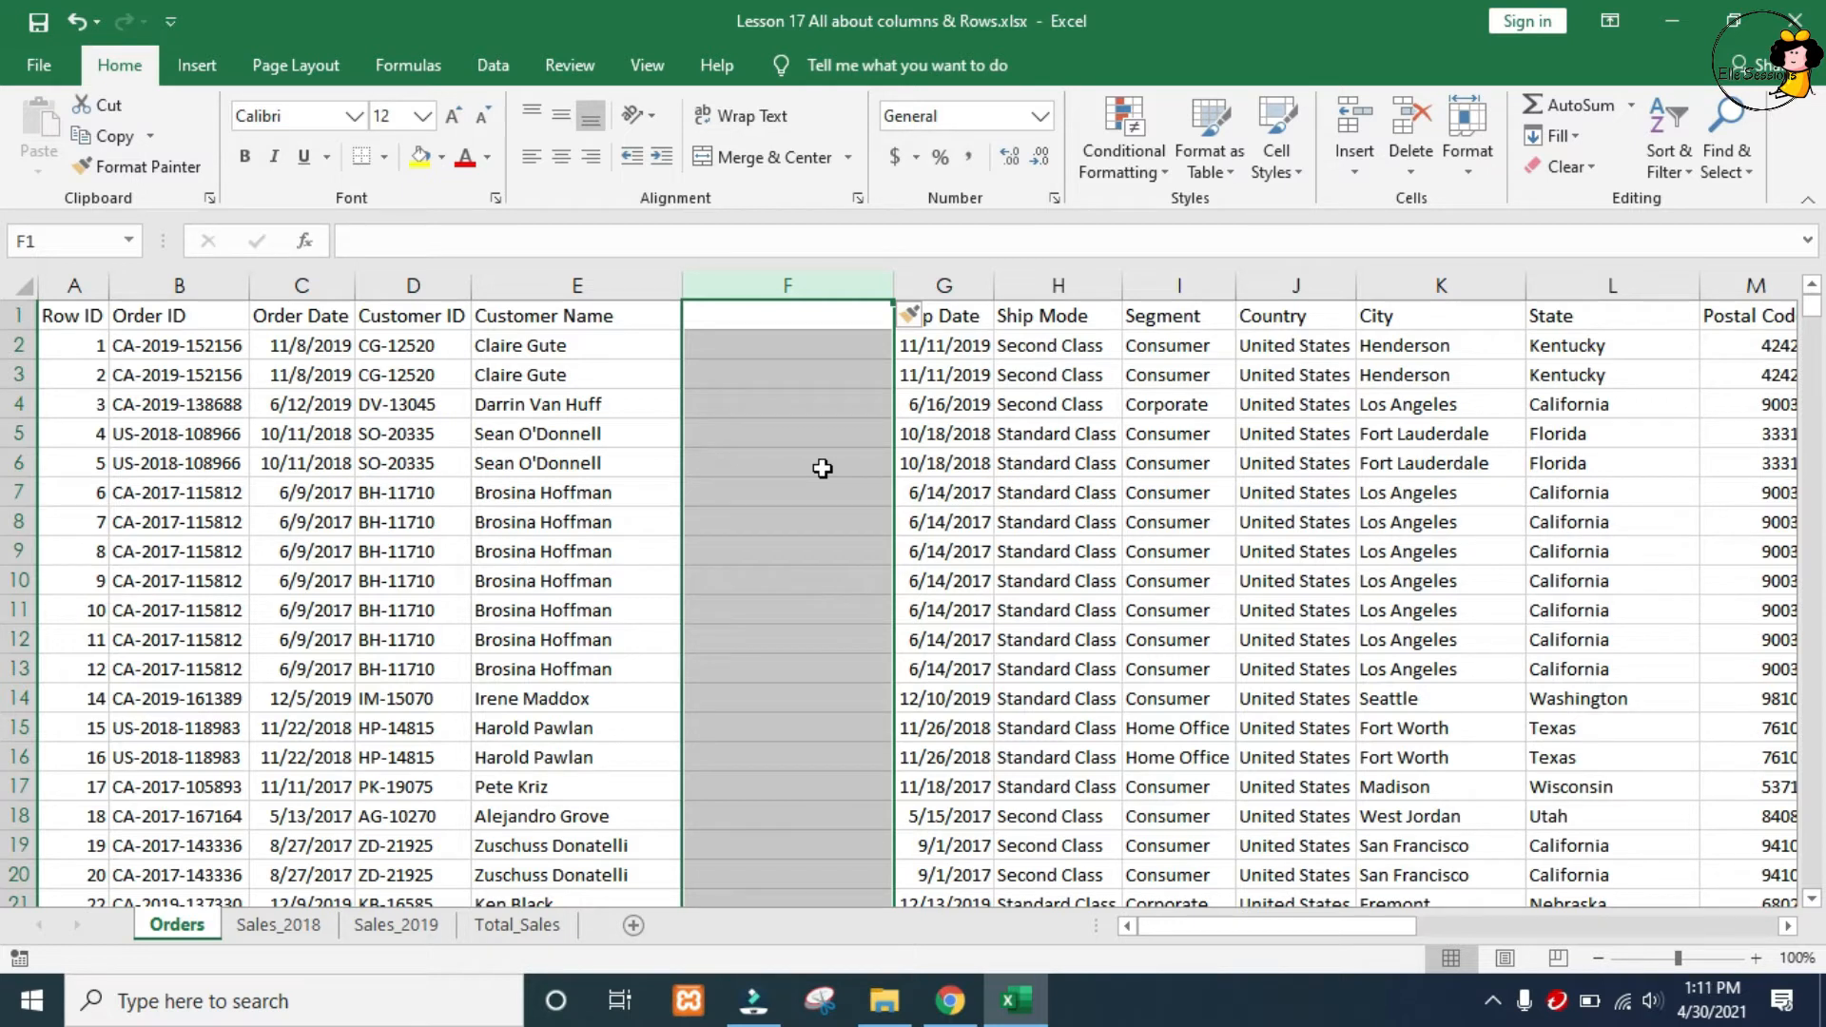
{"action": "left_click", "coordinate": [788, 314]}
{"action": "double_click", "coordinate": [787, 314]}
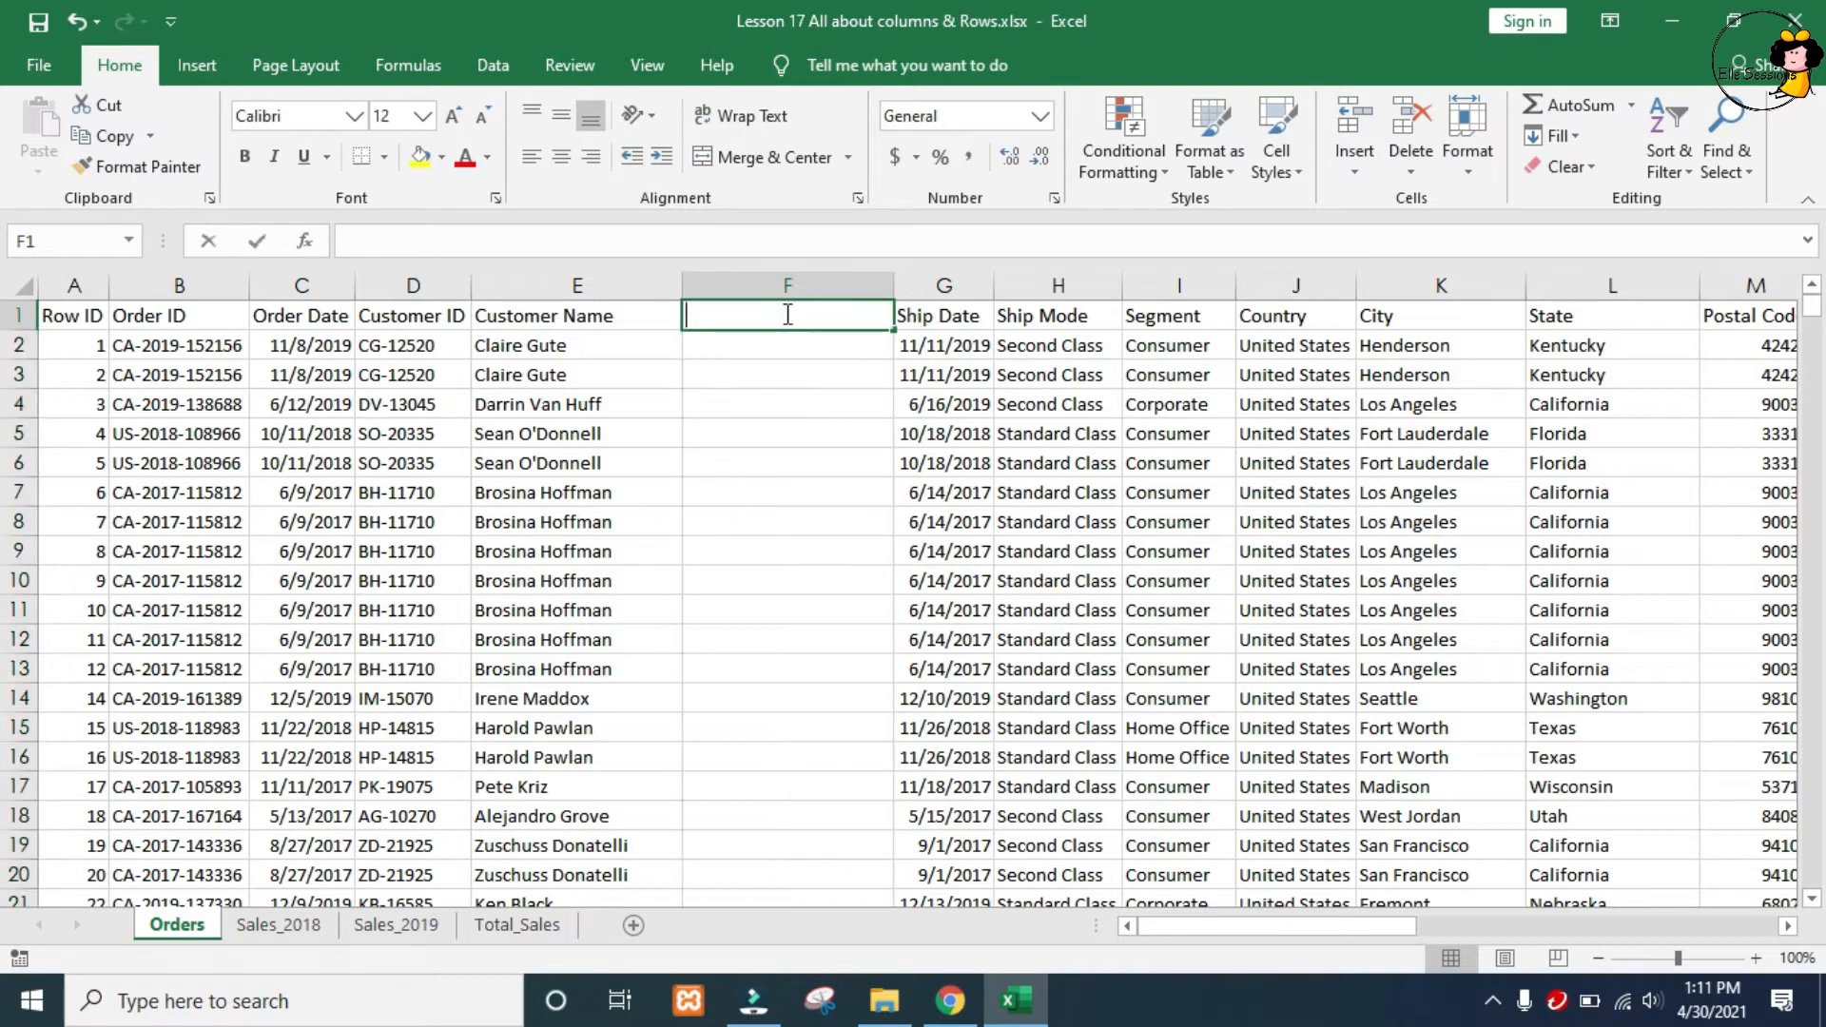
{"action": "type", "text": "Ave"}
{"action": "type", "text": "rahe"}
{"action": "key", "text": "BackSpace"}
{"action": "key", "text": "BackSpace"}
{"action": "key", "text": "BackSpace"}
{"action": "type", "text": "ge o"}
{"action": "key", "text": "BackSpace"}
{"action": "type", "text": "Cost"}
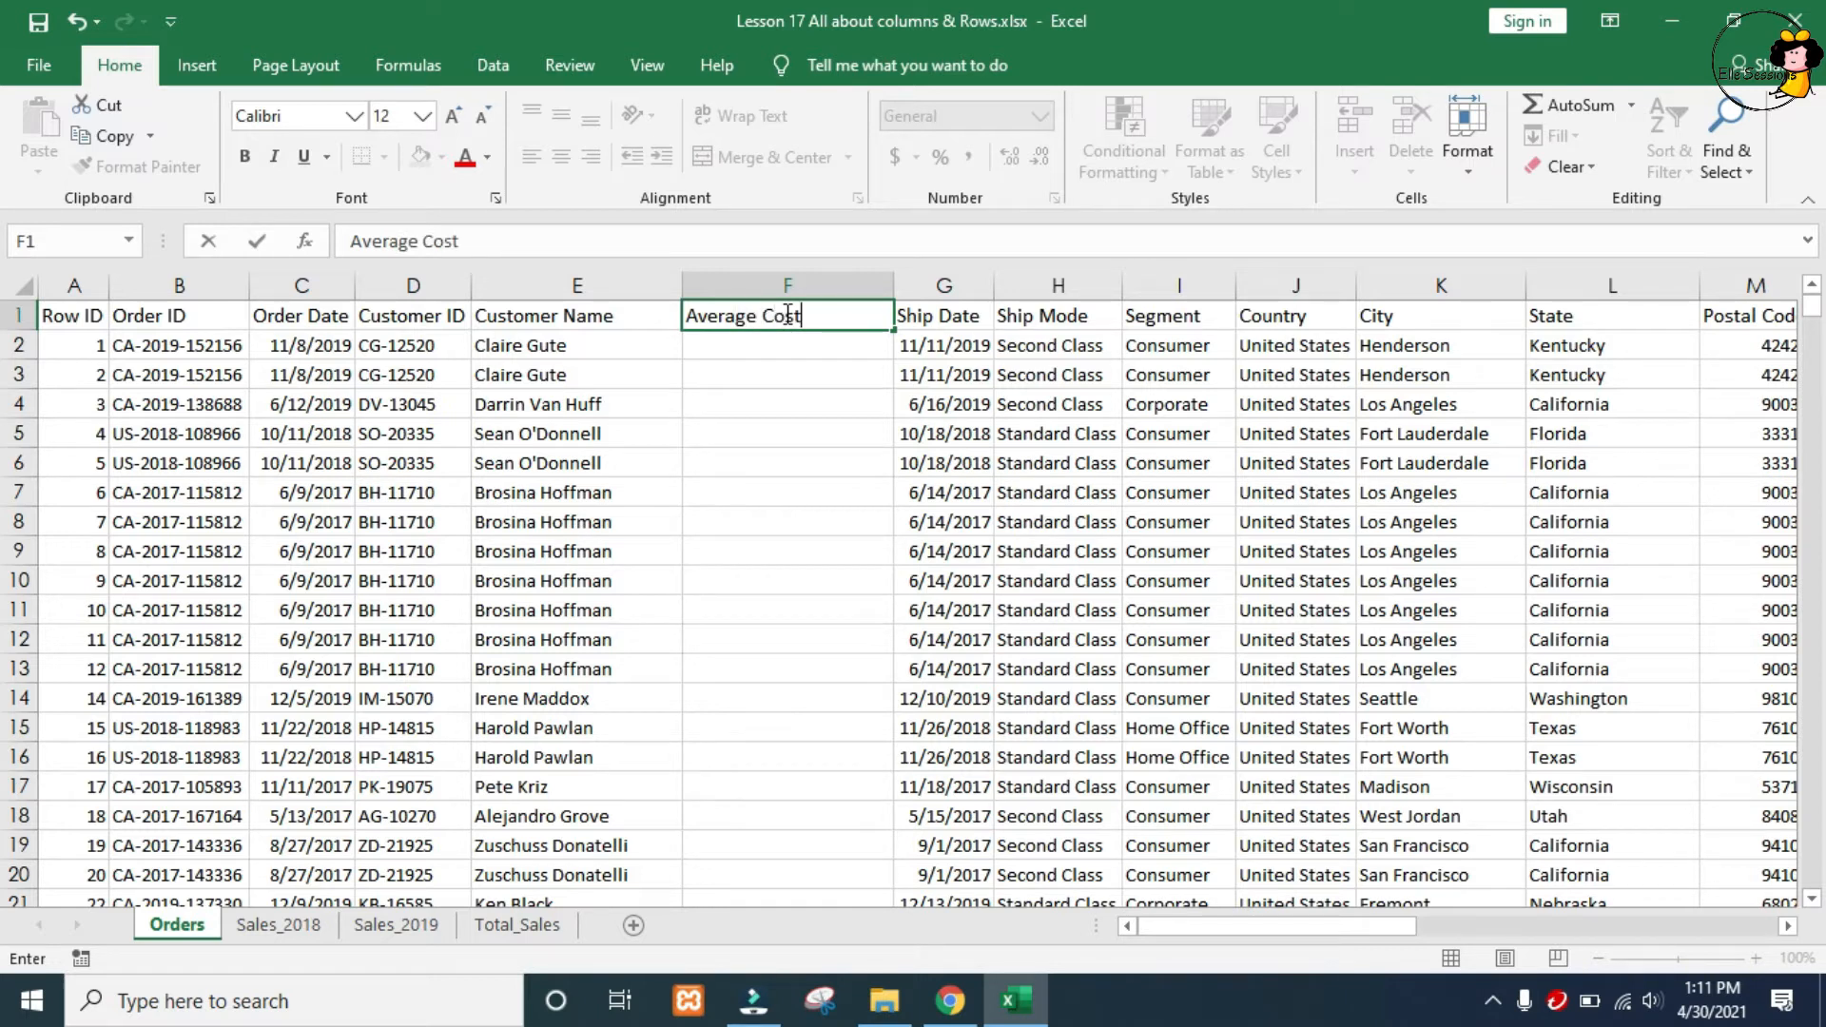
{"action": "key", "text": "Return"}
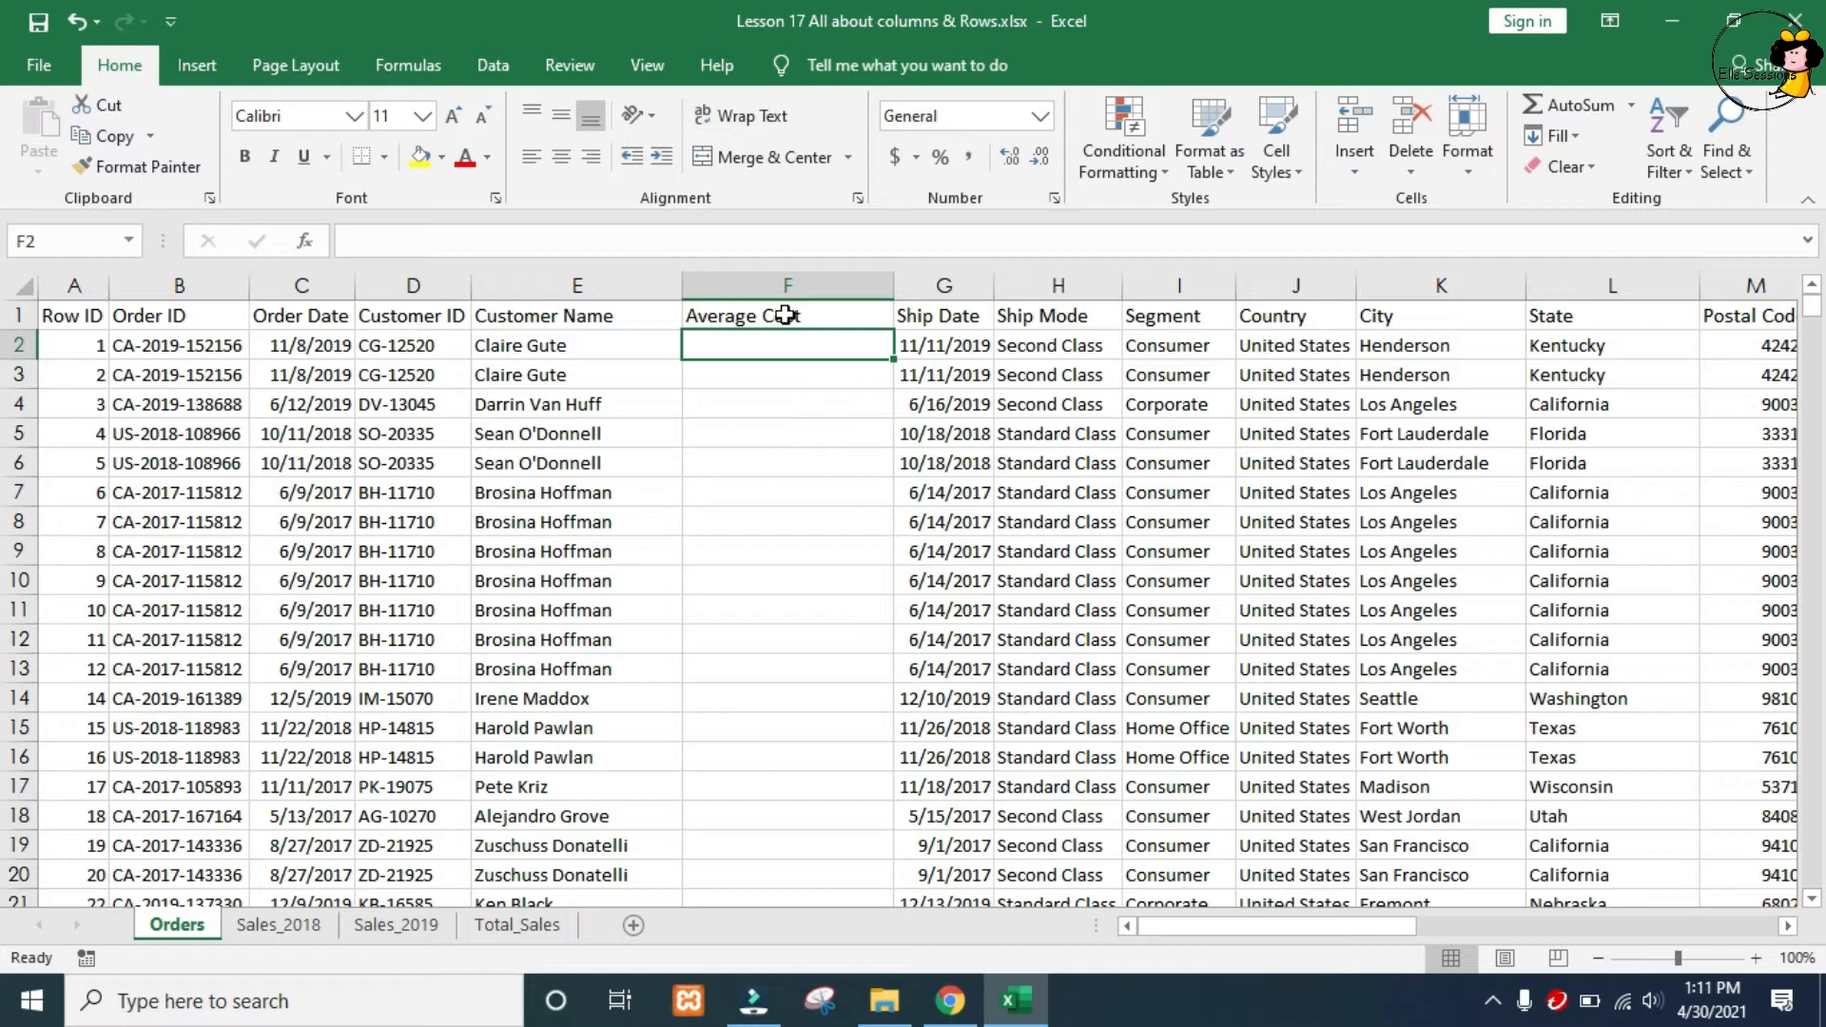
Enter the formula =Y2/T2 in F2 to divide the Order Total by the Quantity.
{"action": "type", "text": "="}
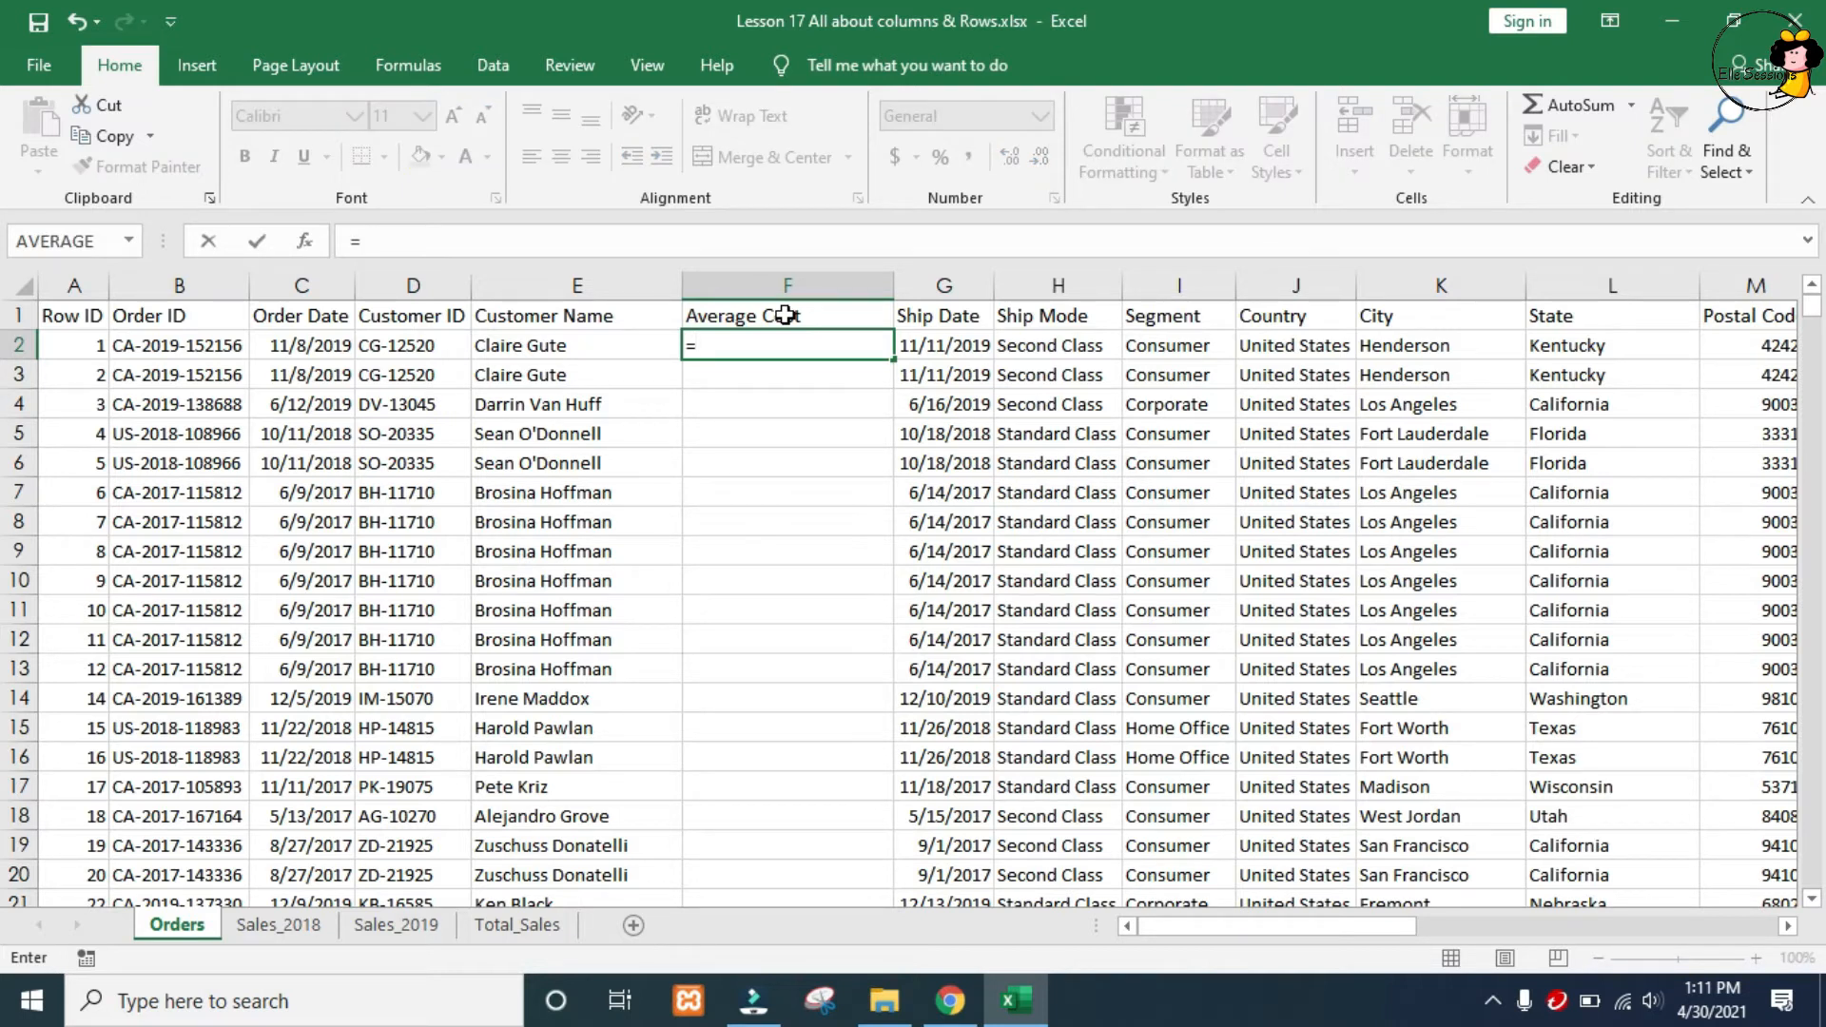
{"action": "key", "text": "Right"}
{"action": "key", "text": "Right"}
{"action": "key", "text": "Right"}
{"action": "key", "text": "Right"}
{"action": "key", "text": "Right"}
{"action": "key", "text": "Right"}
{"action": "key", "text": "Right"}
{"action": "key", "text": "Right"}
{"action": "key", "text": "Right"}
{"action": "key", "text": "Right"}
{"action": "key", "text": "Right"}
{"action": "key", "text": "Right"}
{"action": "key", "text": "Right"}
{"action": "key", "text": "Right"}
{"action": "key", "text": "Right"}
{"action": "key", "text": "Right"}
{"action": "key", "text": "Right"}
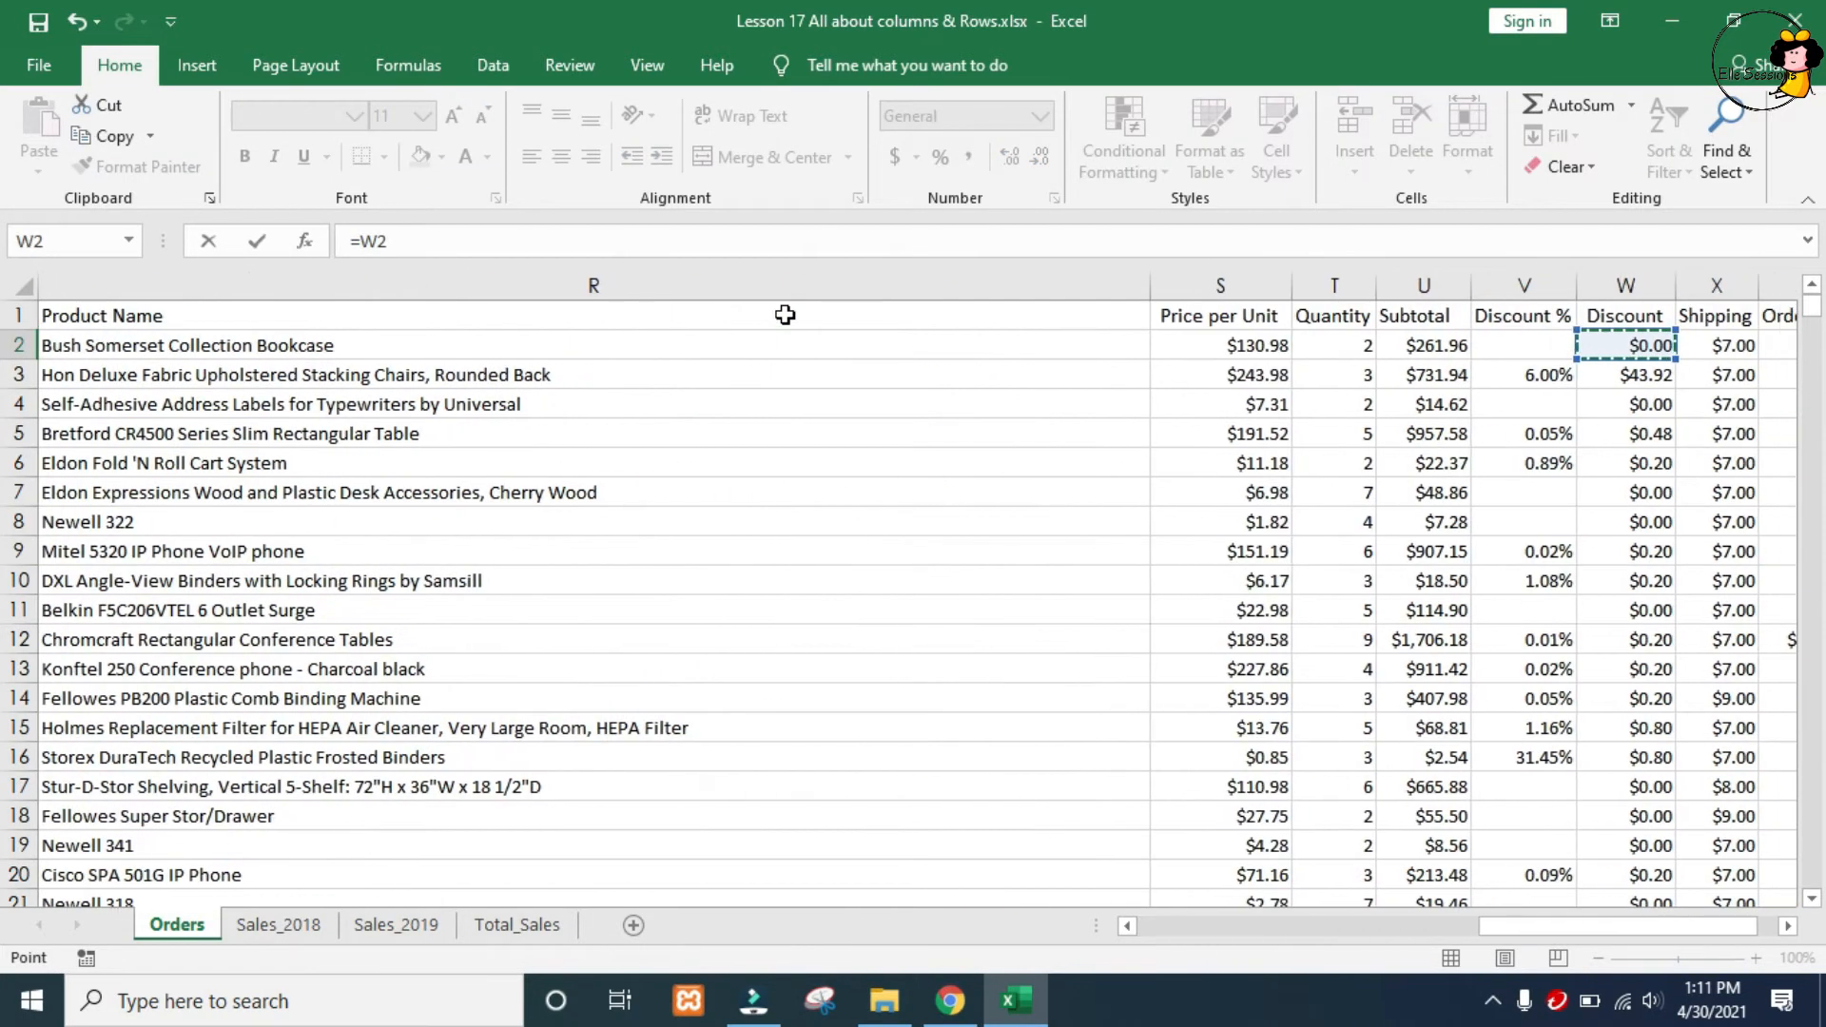
{"action": "key", "text": "Right"}
{"action": "key", "text": "Right"}
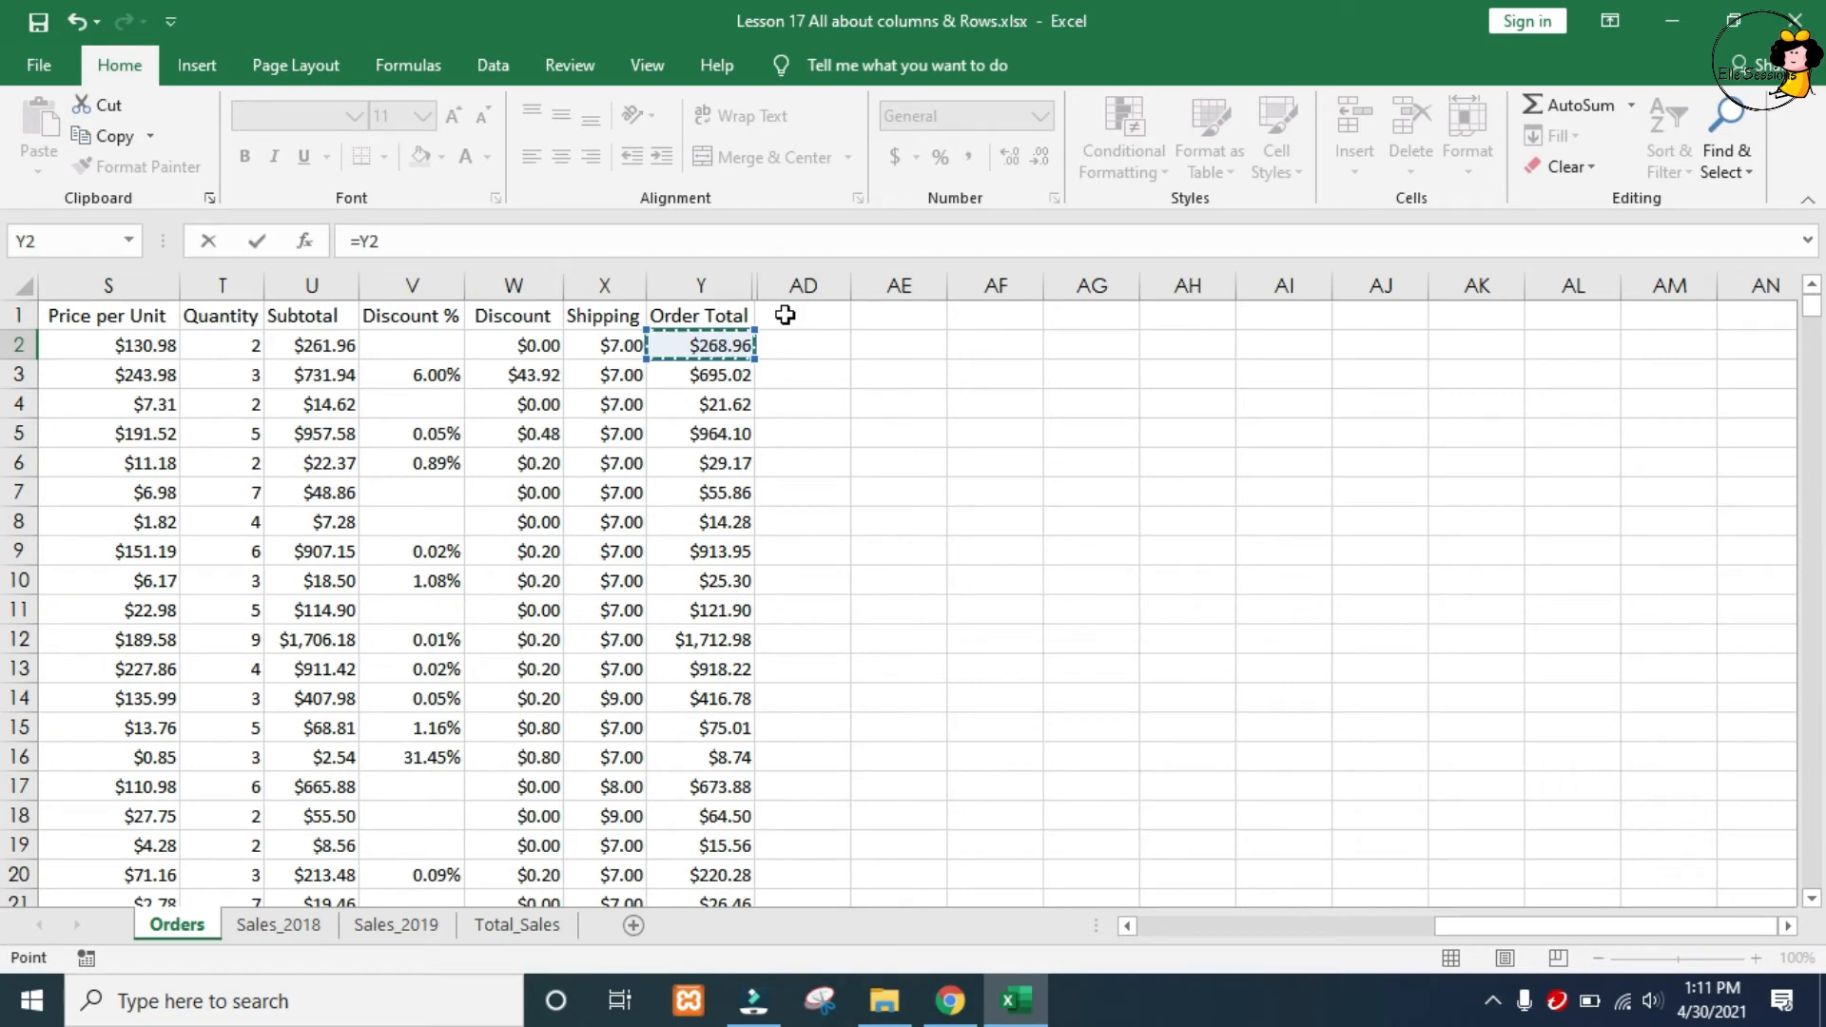
{"action": "type", "text": "/"}
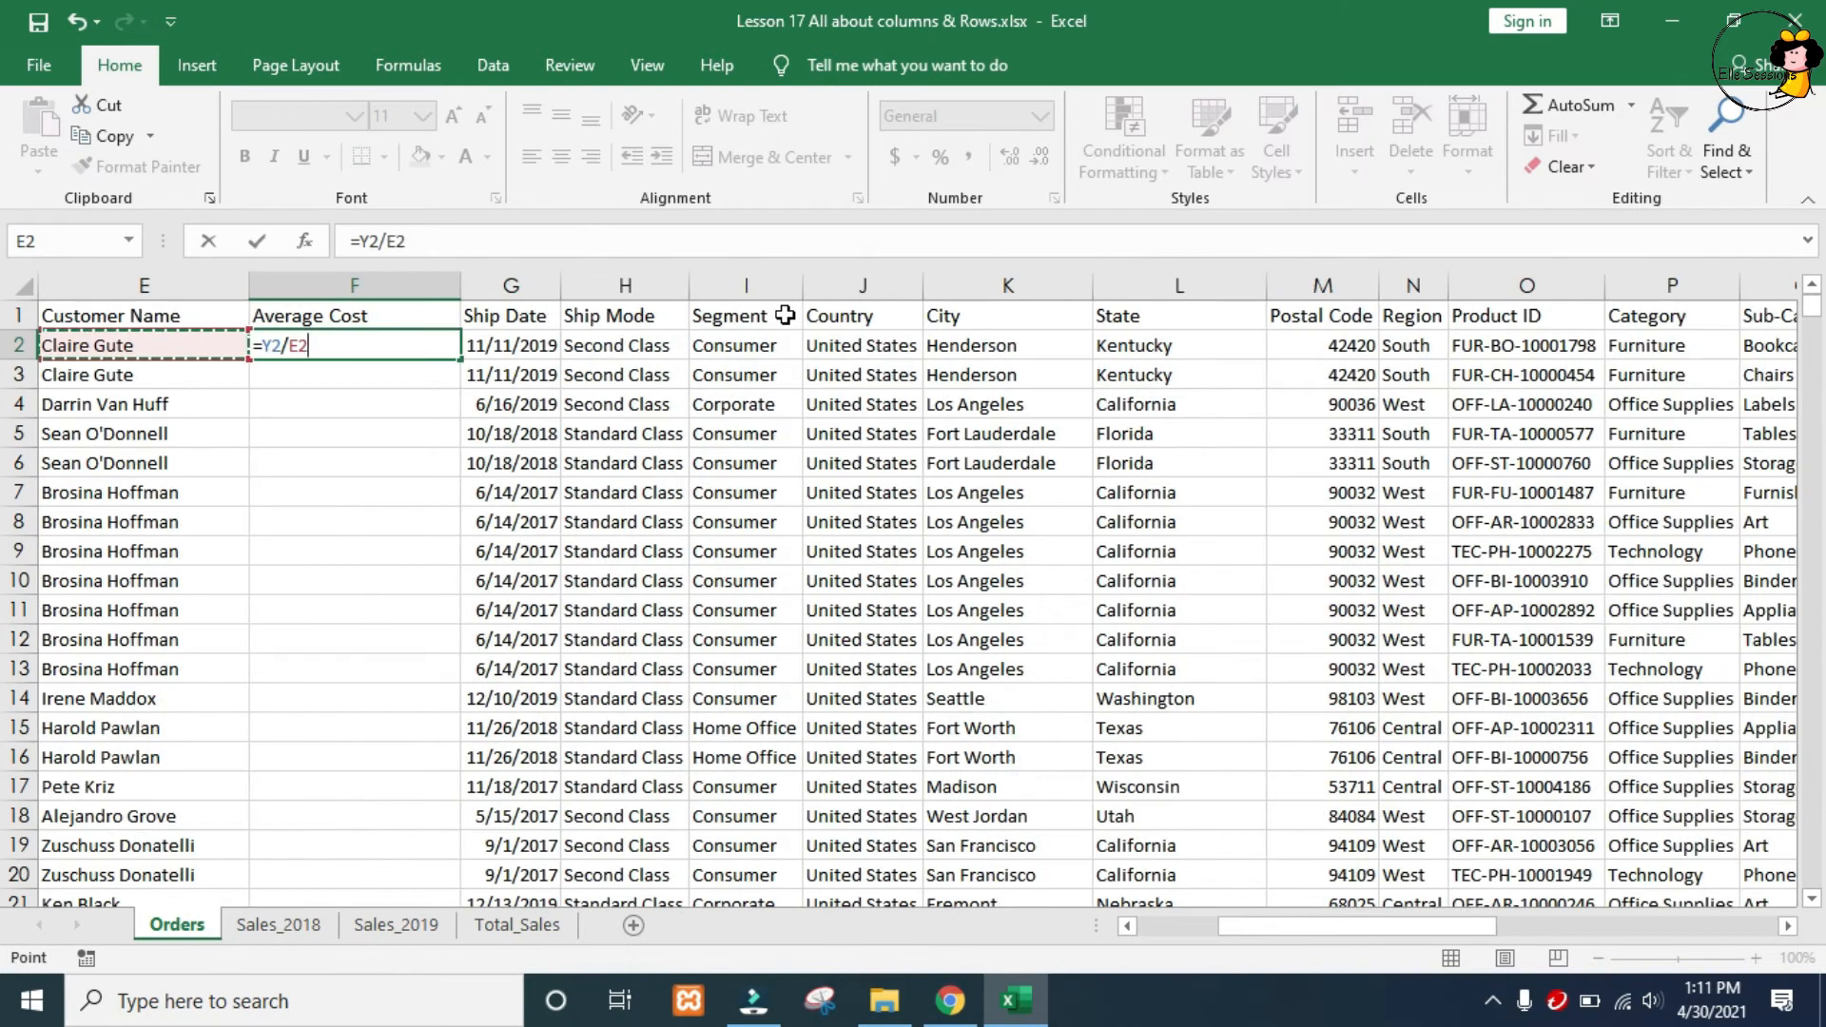
{"action": "key", "text": "Right"}
{"action": "key", "text": "Right"}
{"action": "key", "text": "Right"}
{"action": "key", "text": "Right"}
{"action": "key", "text": "Right"}
{"action": "key", "text": "Right"}
{"action": "key", "text": "Right"}
{"action": "key", "text": "Right"}
{"action": "key", "text": "Right"}
{"action": "key", "text": "Right"}
{"action": "key", "text": "Right"}
{"action": "key", "text": "Right"}
{"action": "key", "text": "Right"}
{"action": "key", "text": "Right"}
{"action": "key", "text": "Right"}
{"action": "key", "text": "Right"}
{"action": "key", "text": "Right"}
{"action": "key", "text": "Left"}
{"action": "key", "text": "Left"}
{"action": "key", "text": "Left"}
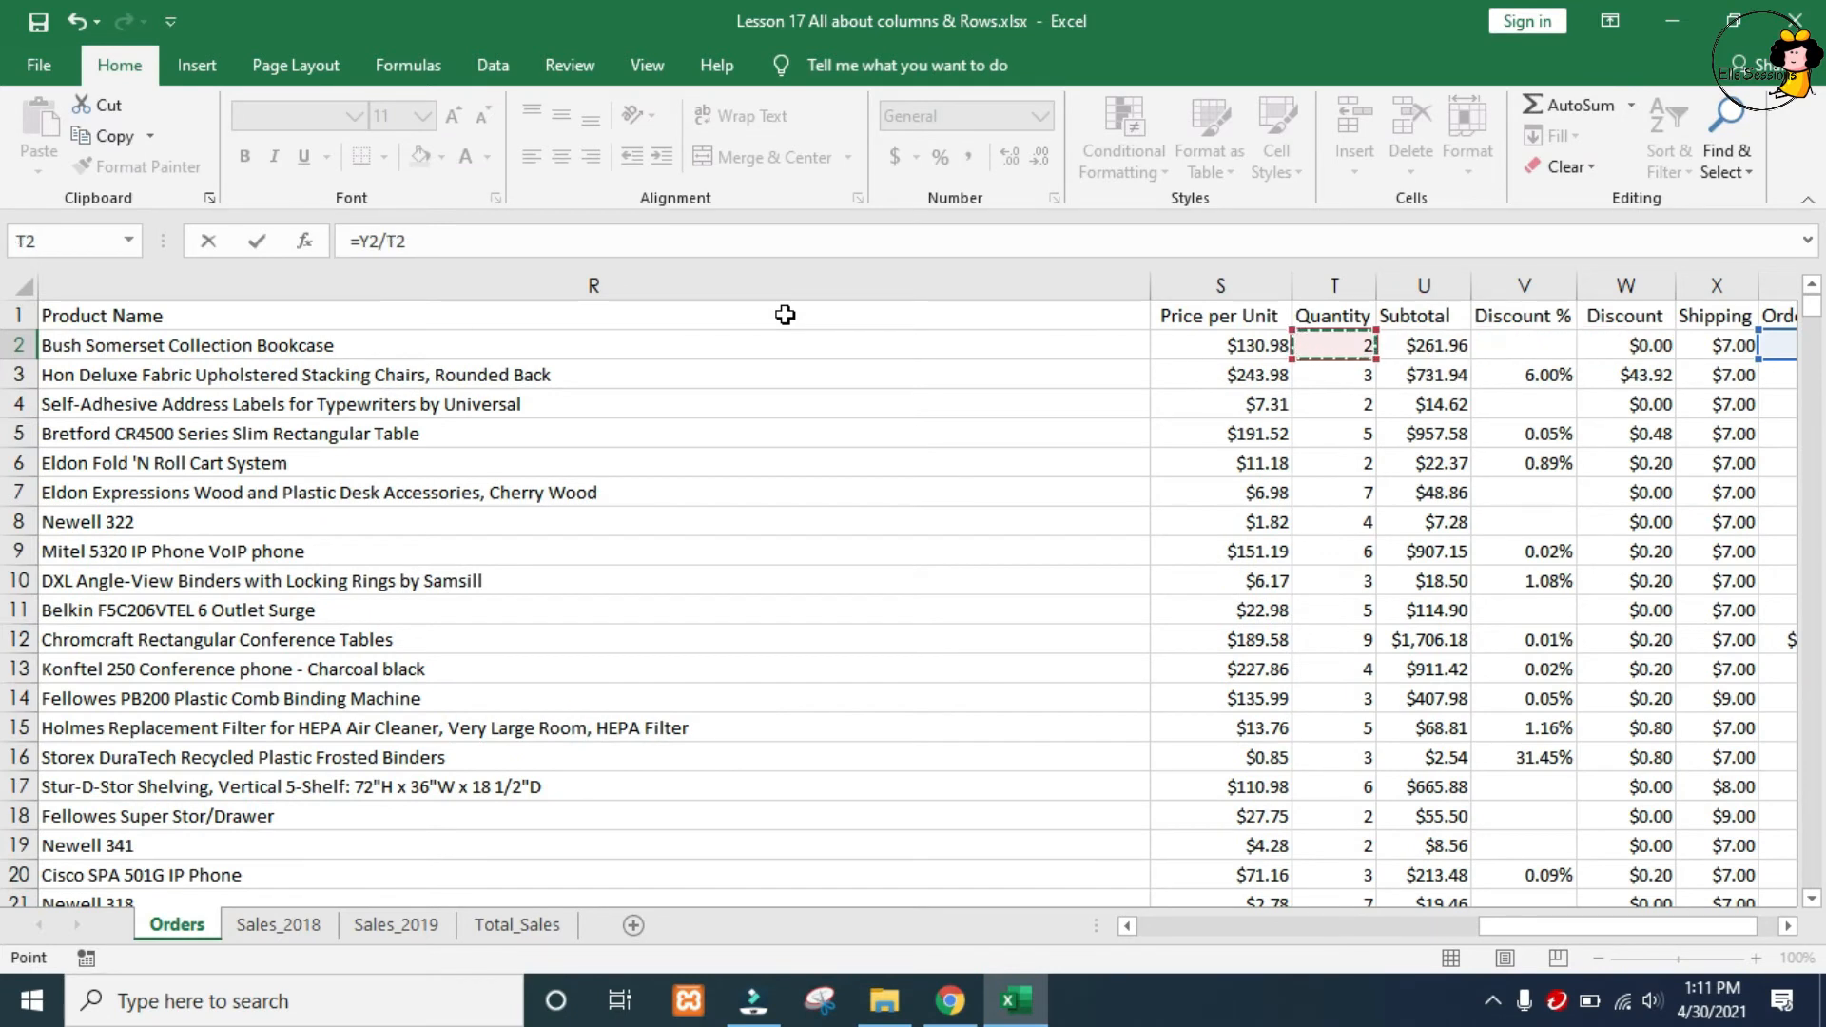
{"action": "key", "text": "ctrl+Return"}
{"action": "scroll", "coordinate": [780, 312], "scroll_direction": "left", "scroll_amount": 1}
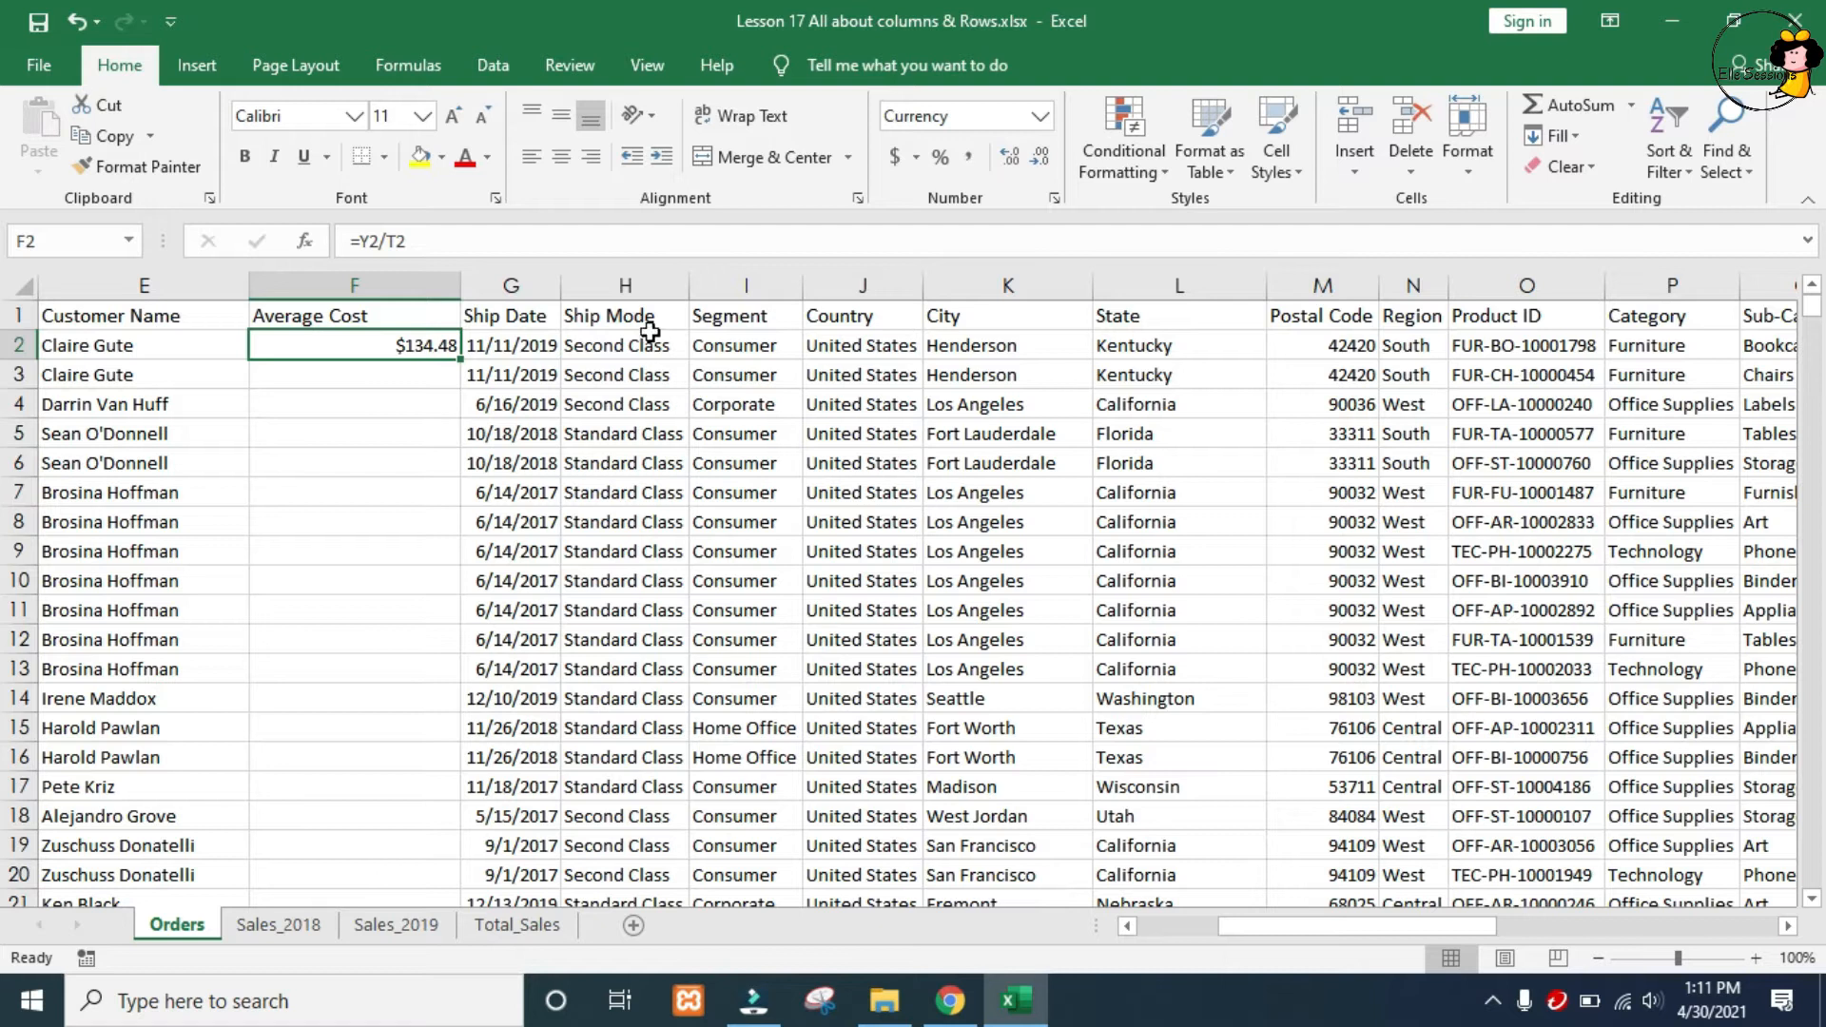
Apply the comma number style to F2 and fill its formula down the whole Average Cost column.
{"action": "left_click", "coordinate": [968, 156]}
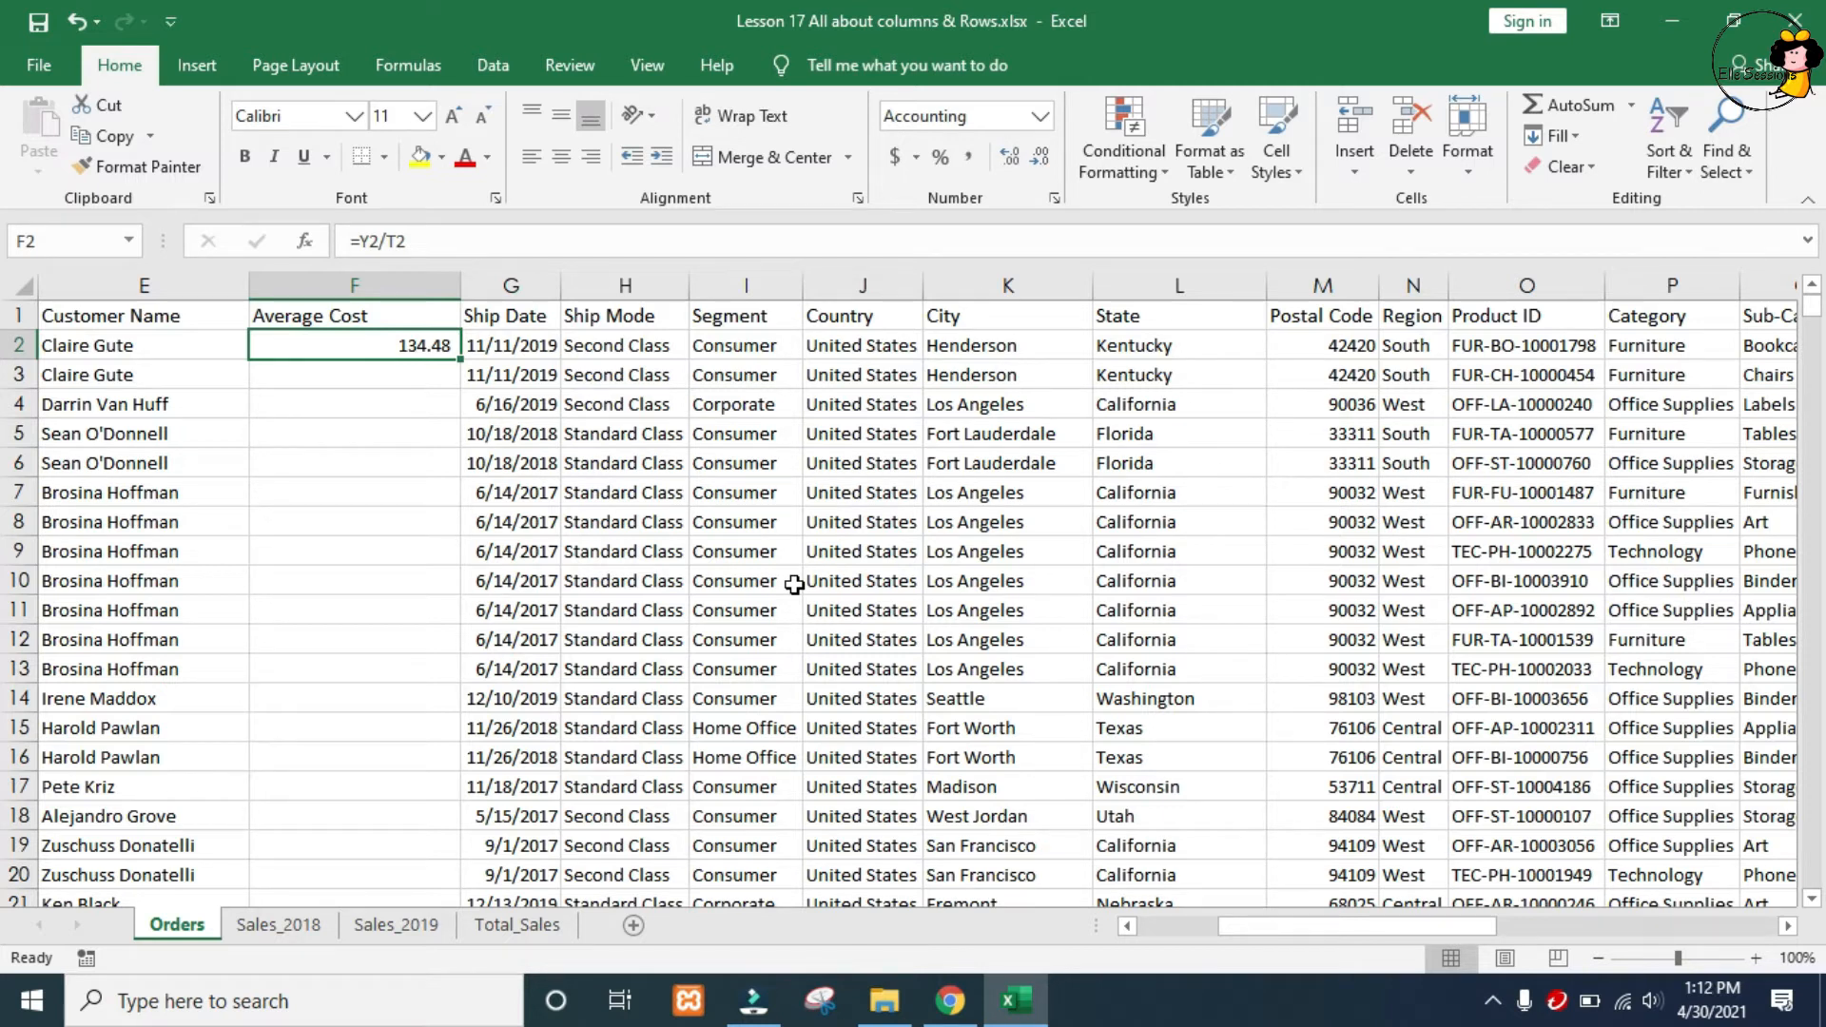
{"action": "key", "text": "Left"}
{"action": "key", "text": "Left"}
{"action": "key", "text": "Right"}
{"action": "key", "text": "Right"}
{"action": "key", "text": "Right"}
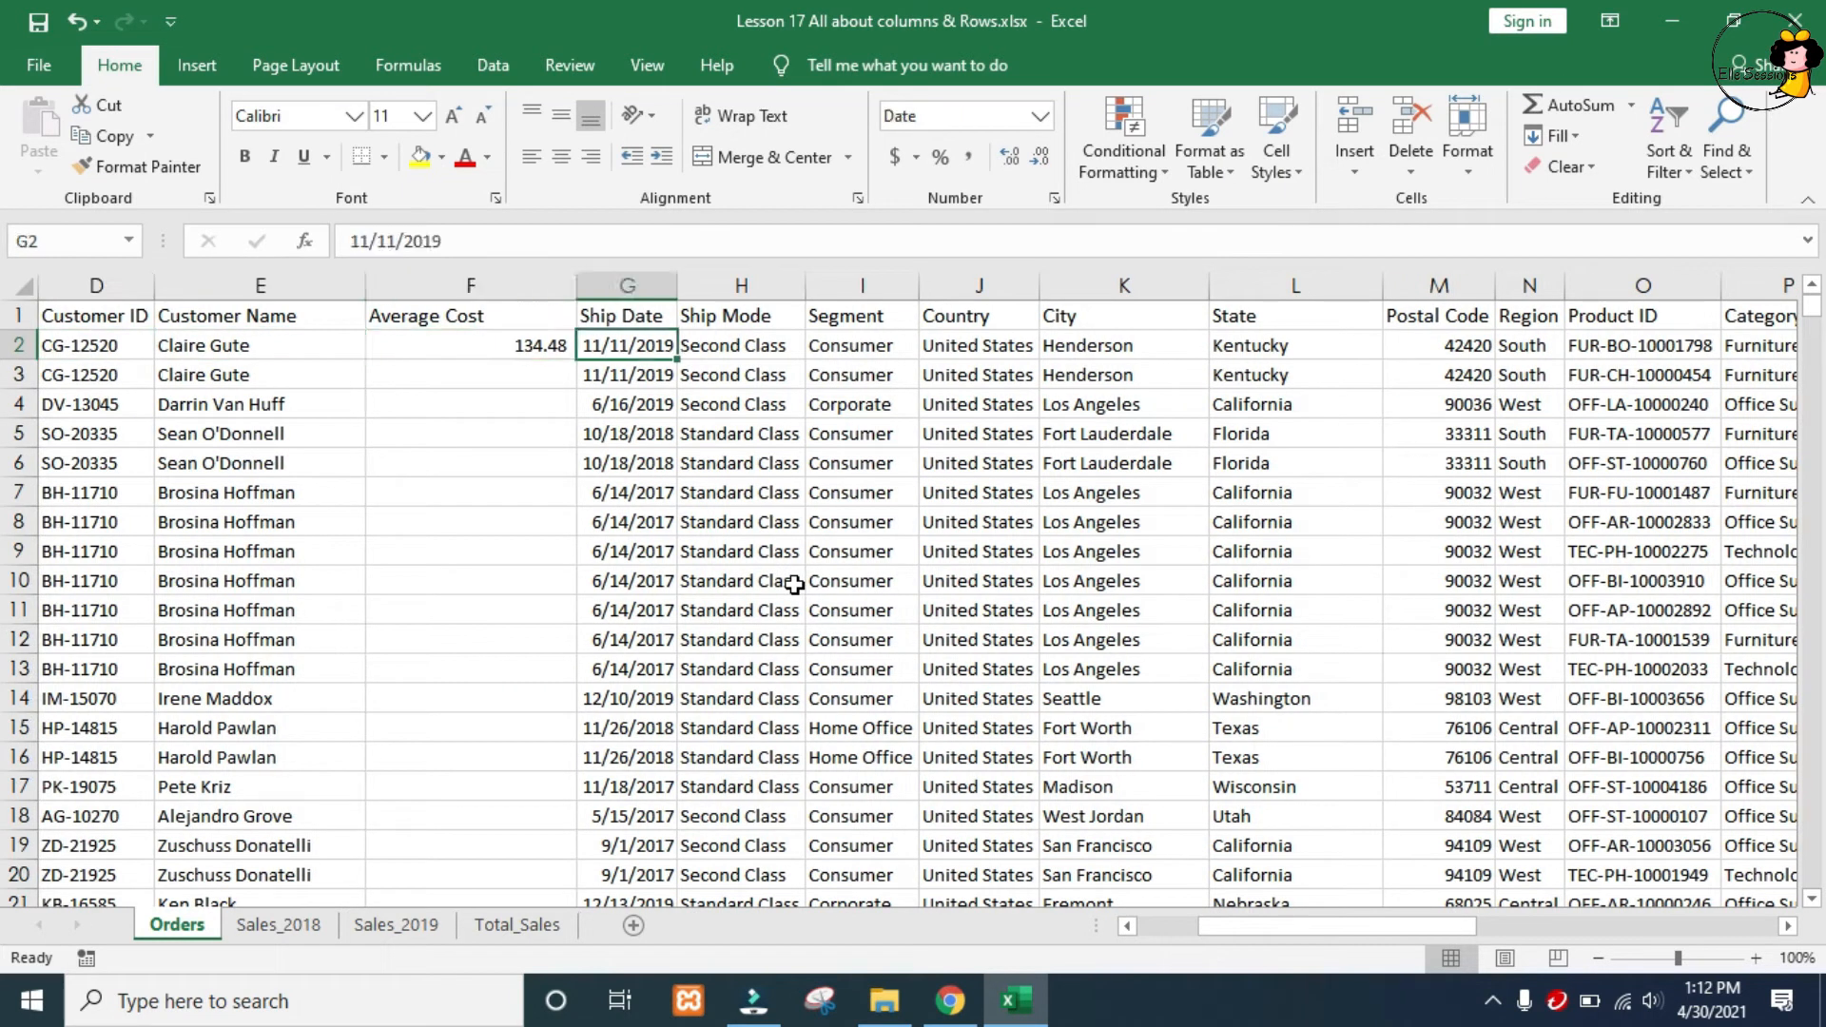
{"action": "key", "text": "Left"}
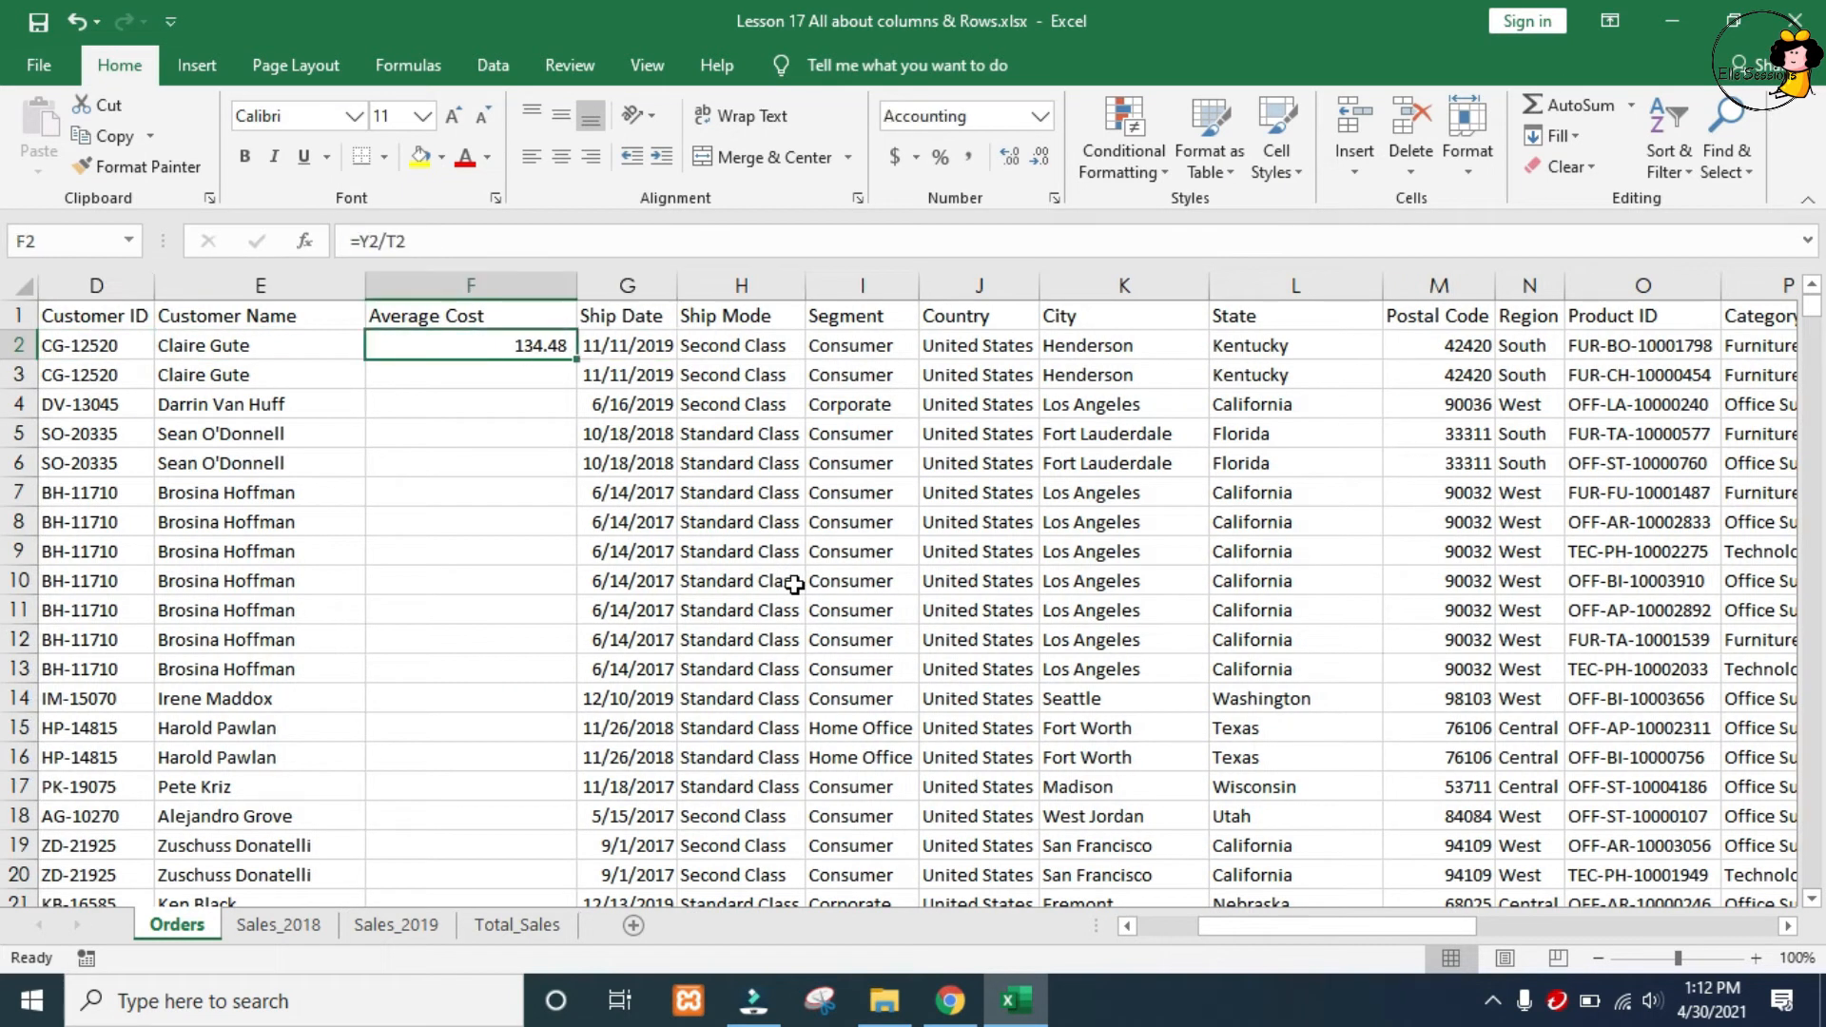
{"action": "double_click", "coordinate": [574, 358]}
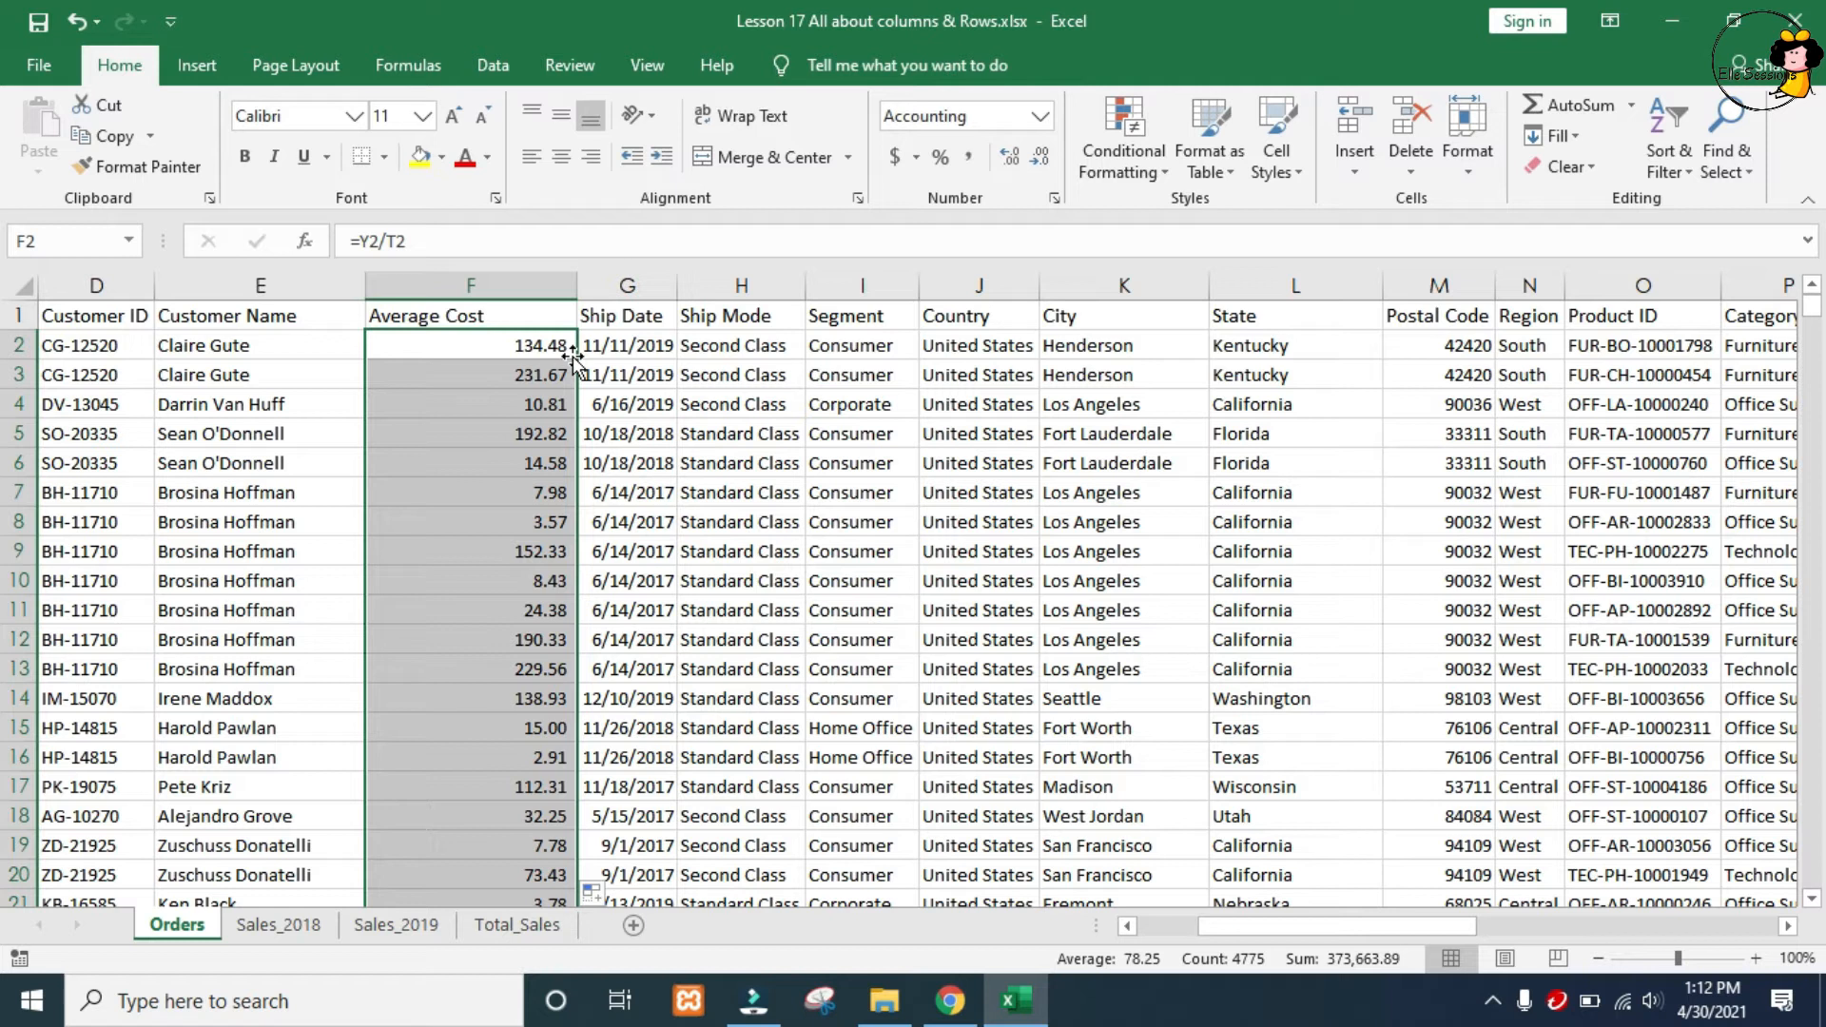
Insert two blank columns before Ship Date, and undo the insertion.
{"action": "left_click_drag", "start_coordinate": [632, 287], "coordinate": [721, 272]}
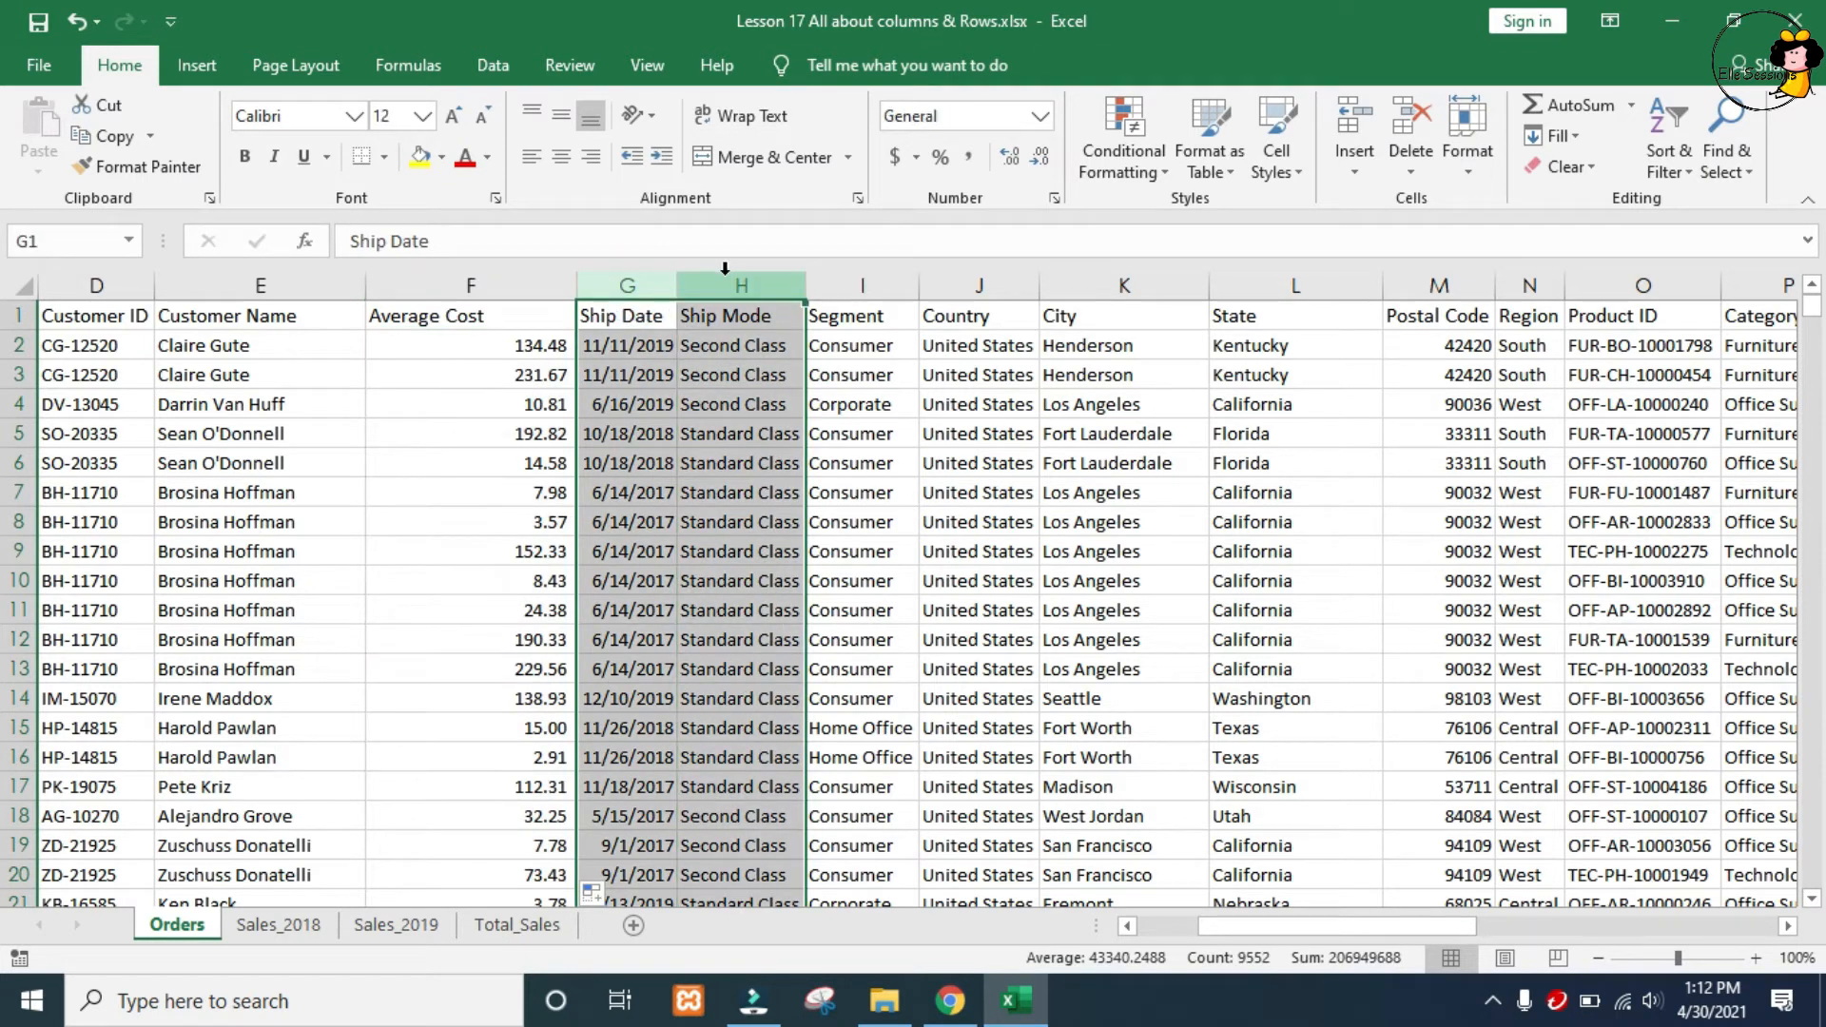
{"action": "right_click", "coordinate": [725, 335]}
{"action": "left_click", "coordinate": [788, 528]}
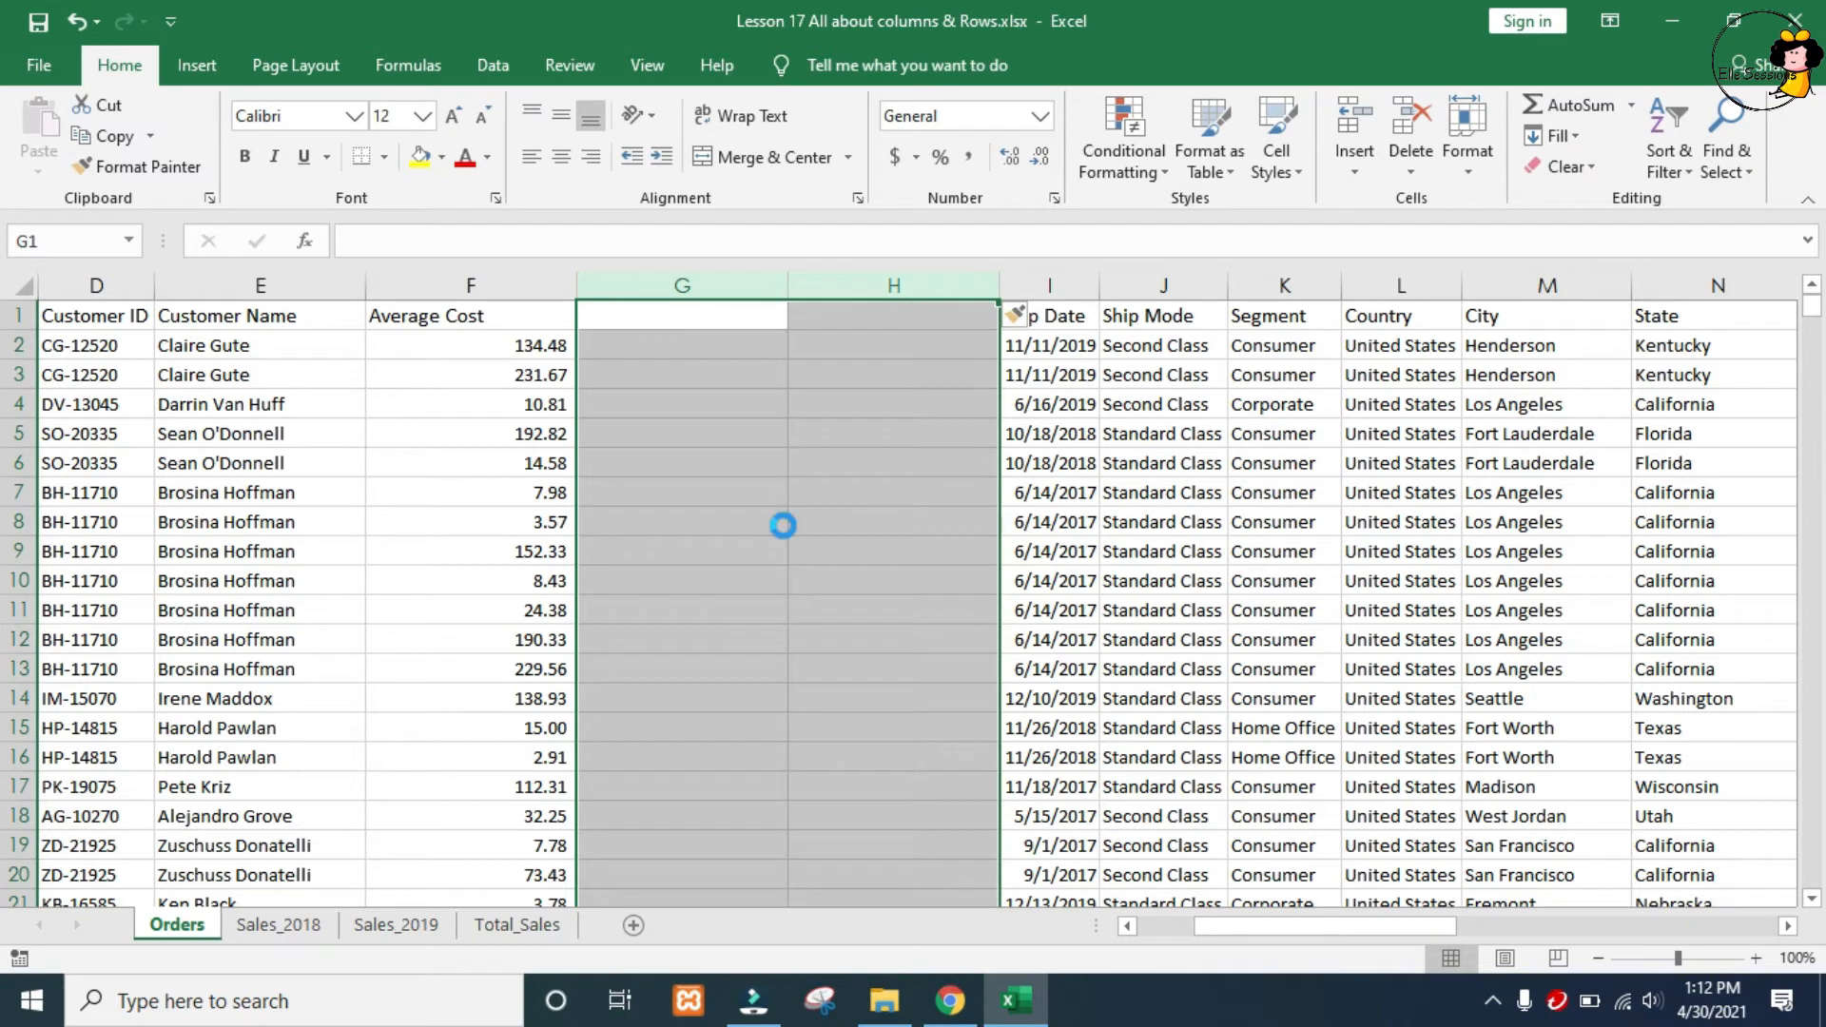
{"action": "key", "text": "ctrl+z"}
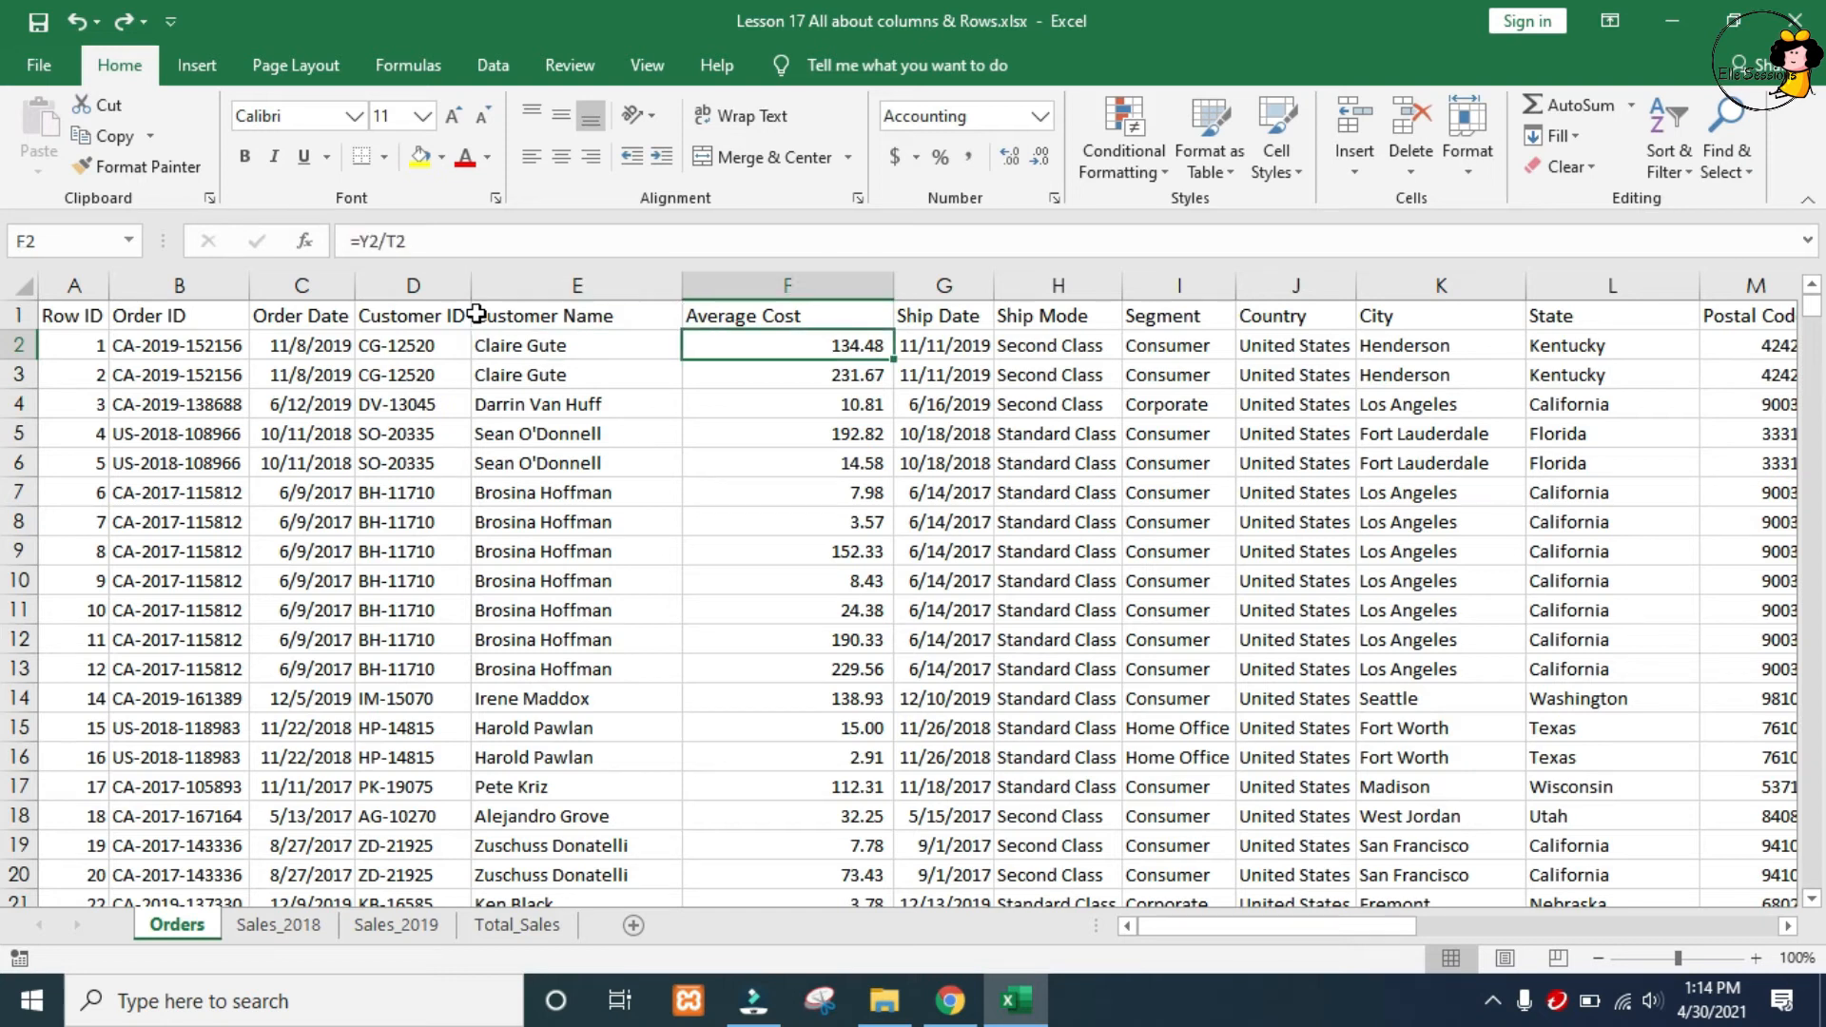
Hide all columns from Ship Date (G) through Order Total (Y).
{"action": "key", "text": "Right"}
{"action": "key", "text": "ctrl+shift+Right"}
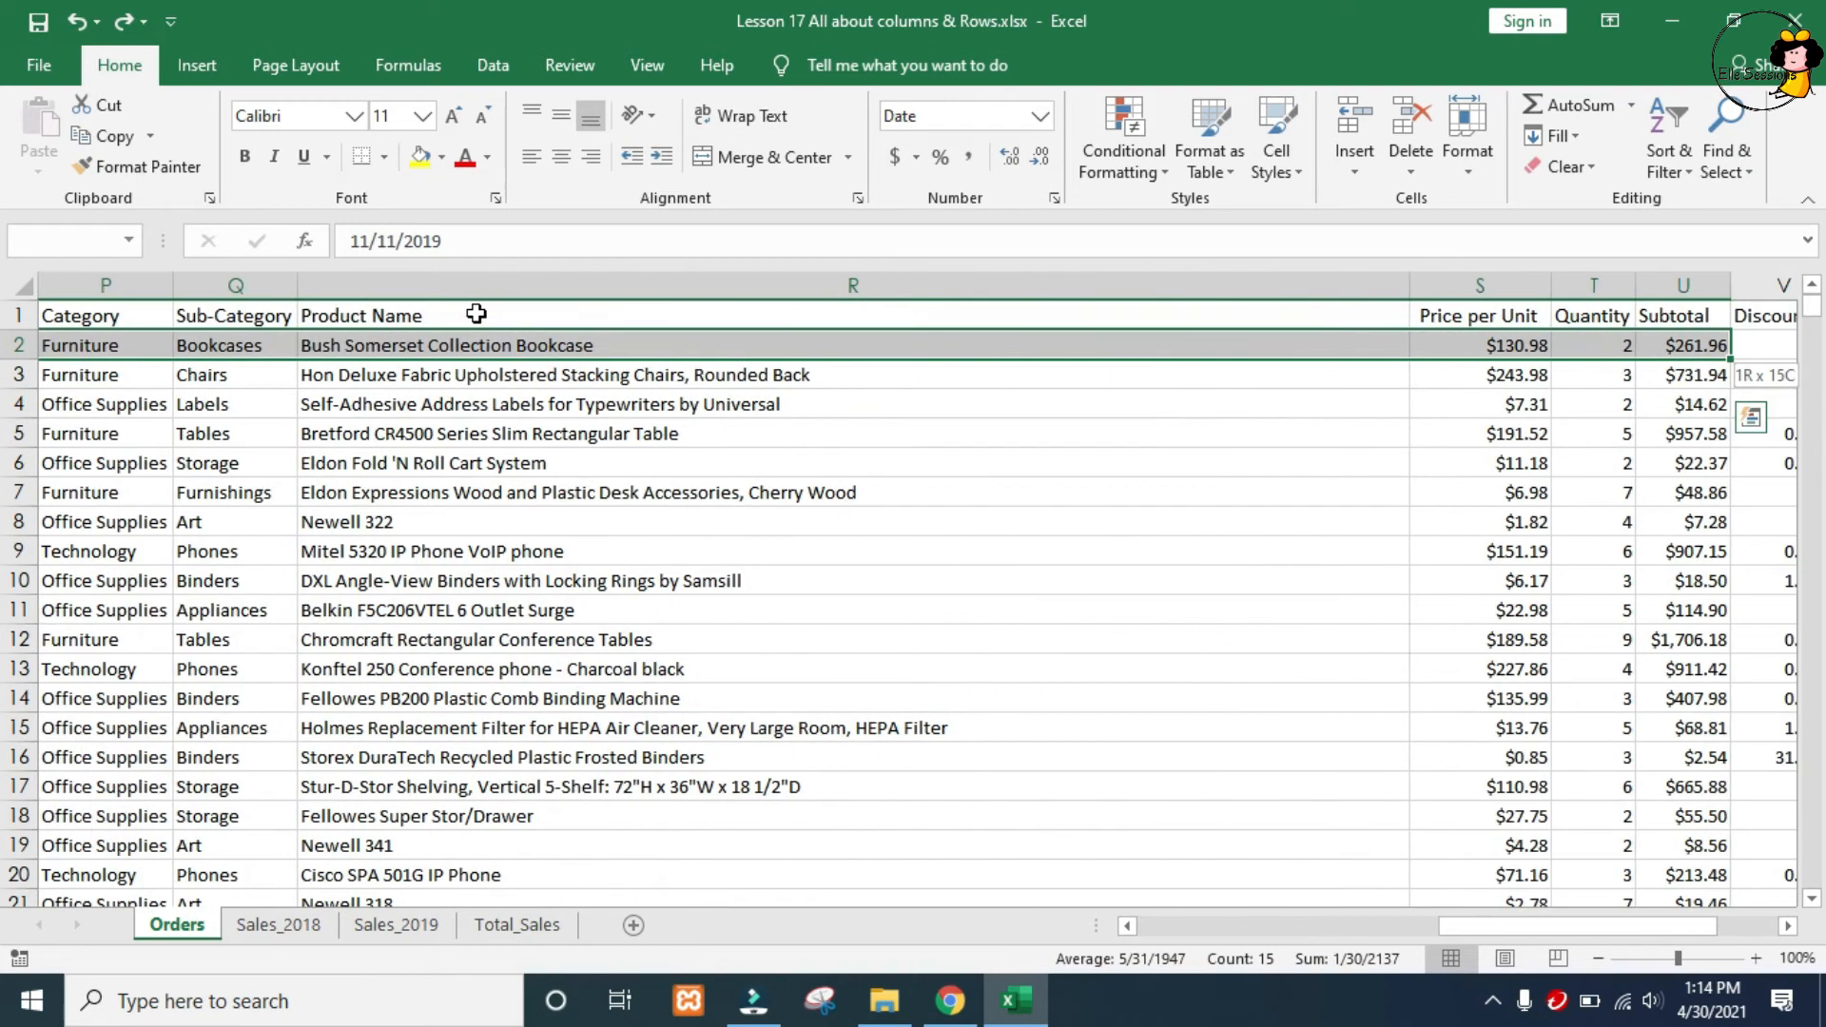
{"action": "key", "text": "ctrl+shift+Right"}
{"action": "key", "text": "ctrl+shift+Right"}
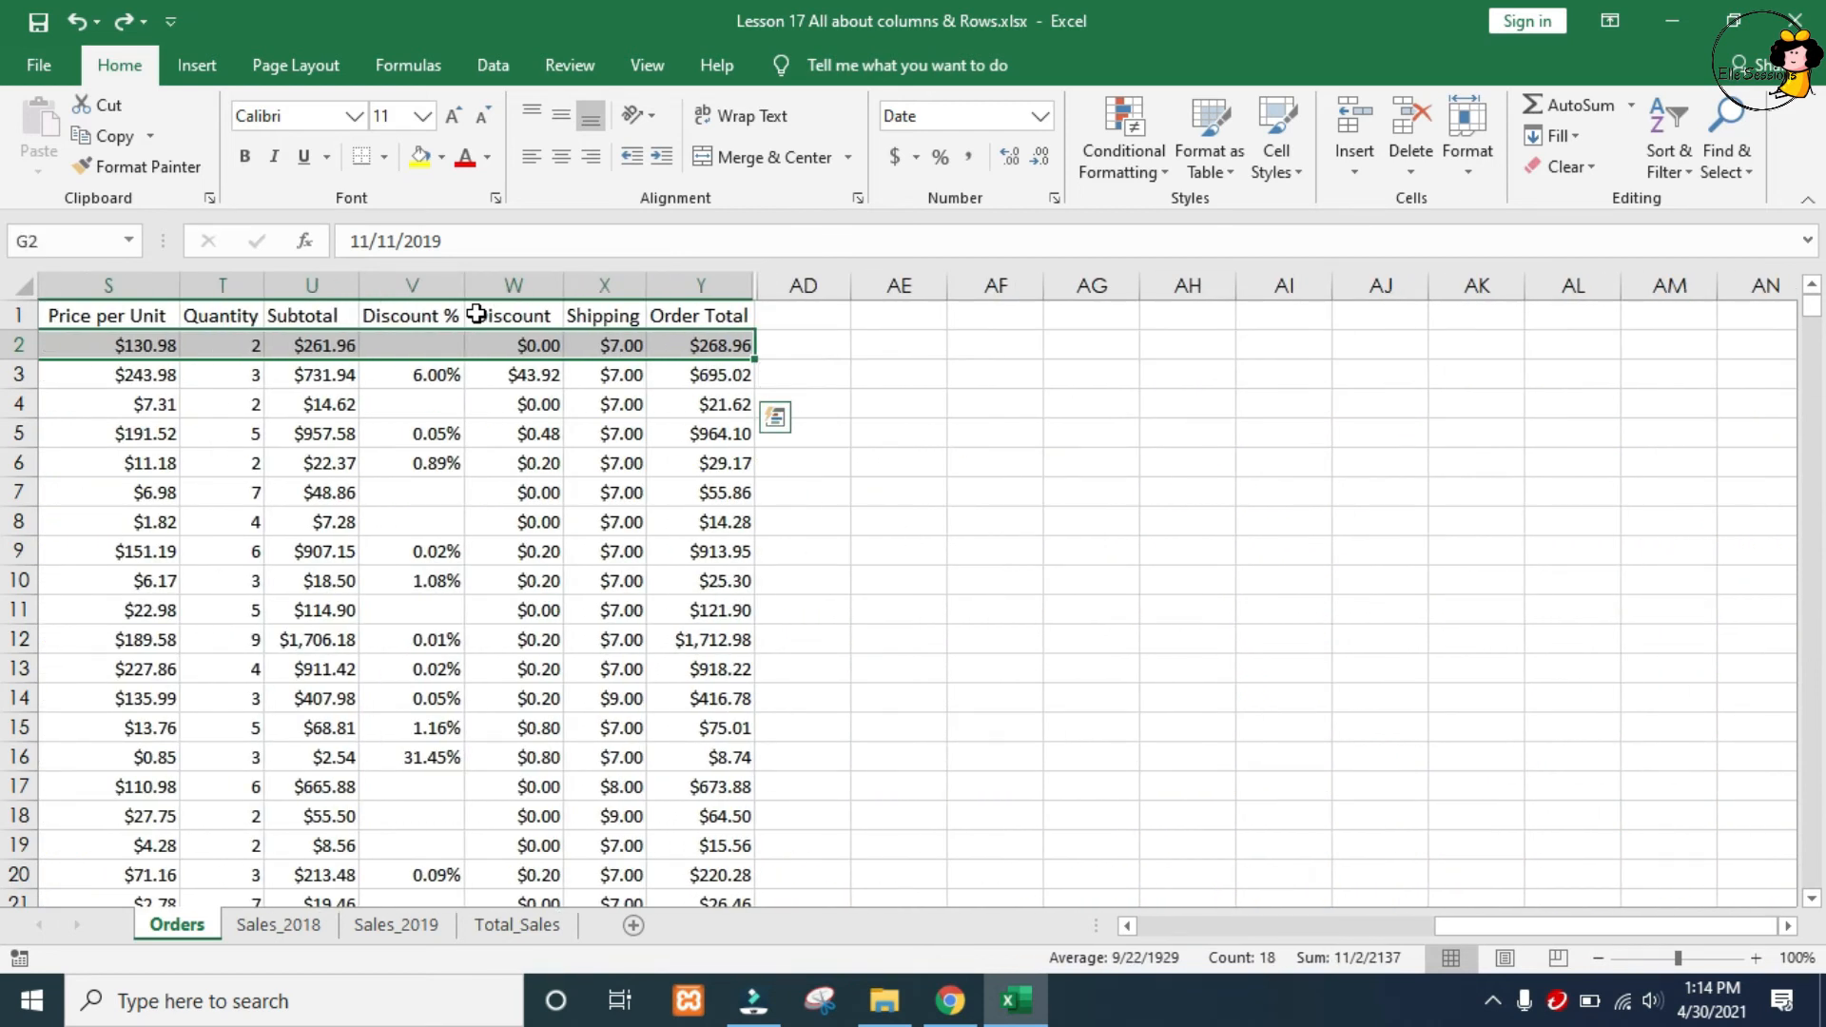
{"action": "key", "text": "ctrl+shift+Down"}
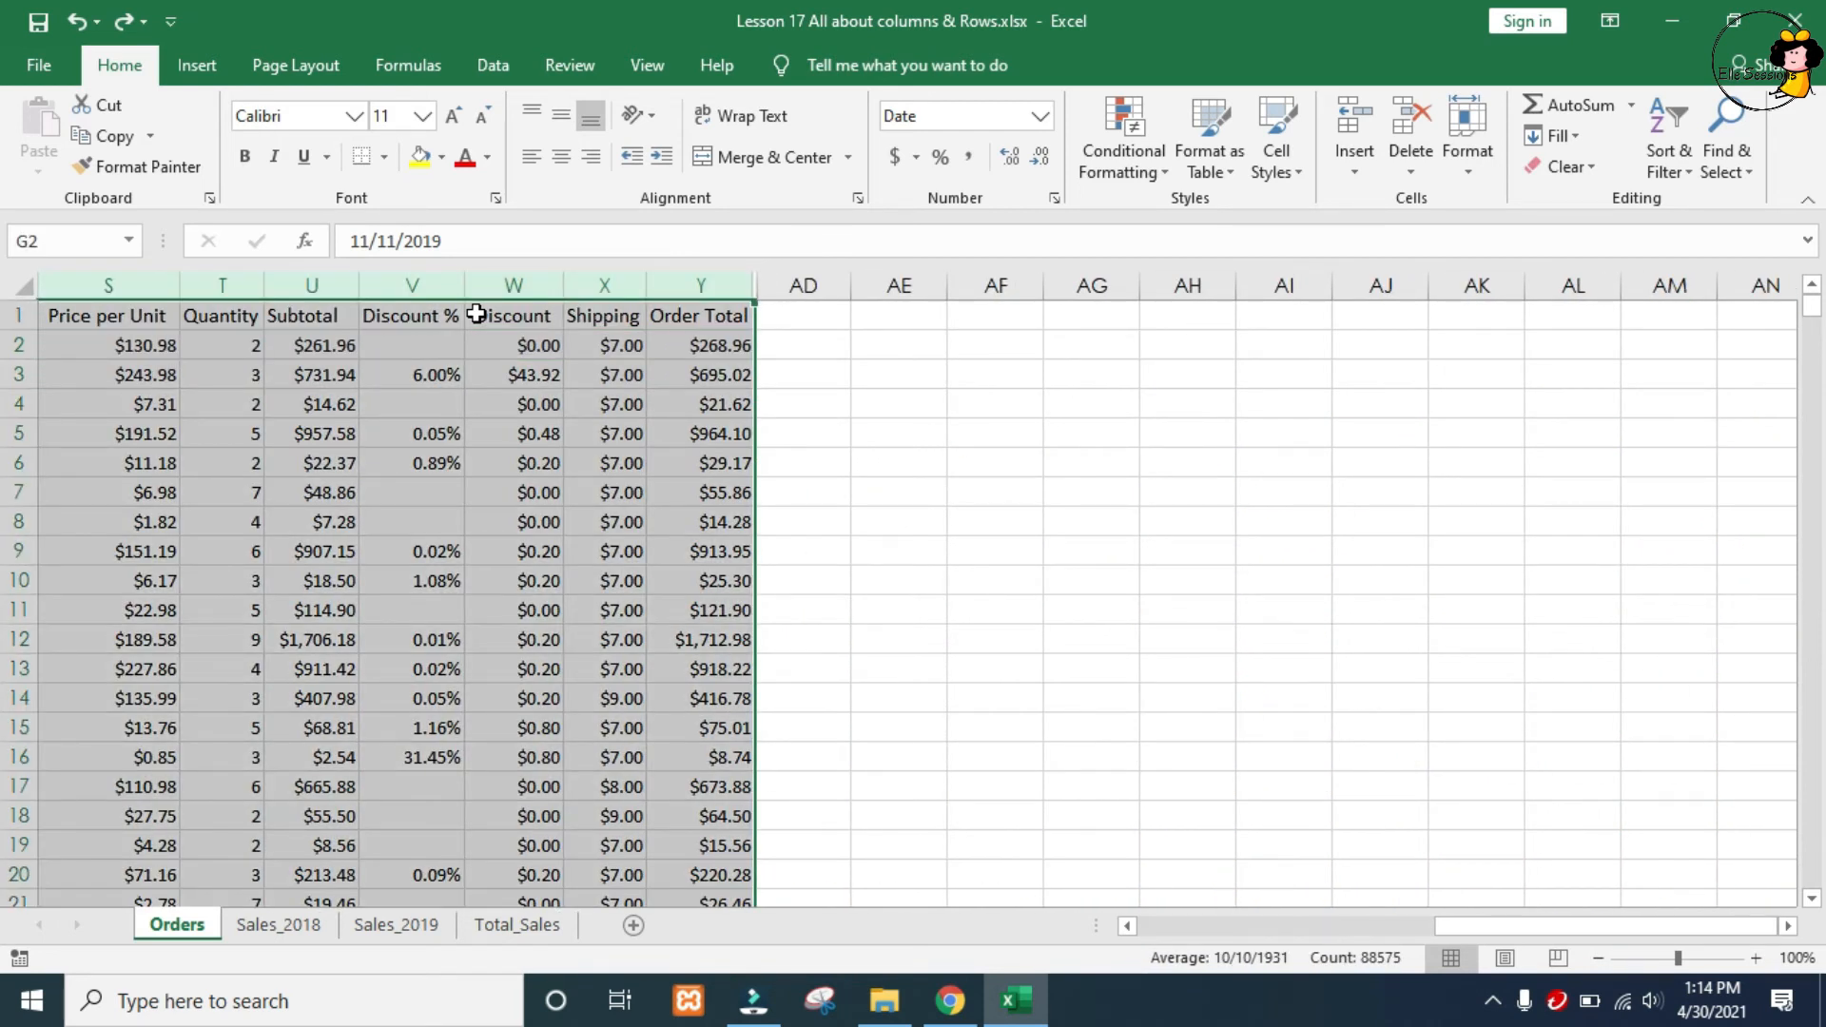
{"action": "right_click", "coordinate": [466, 327]}
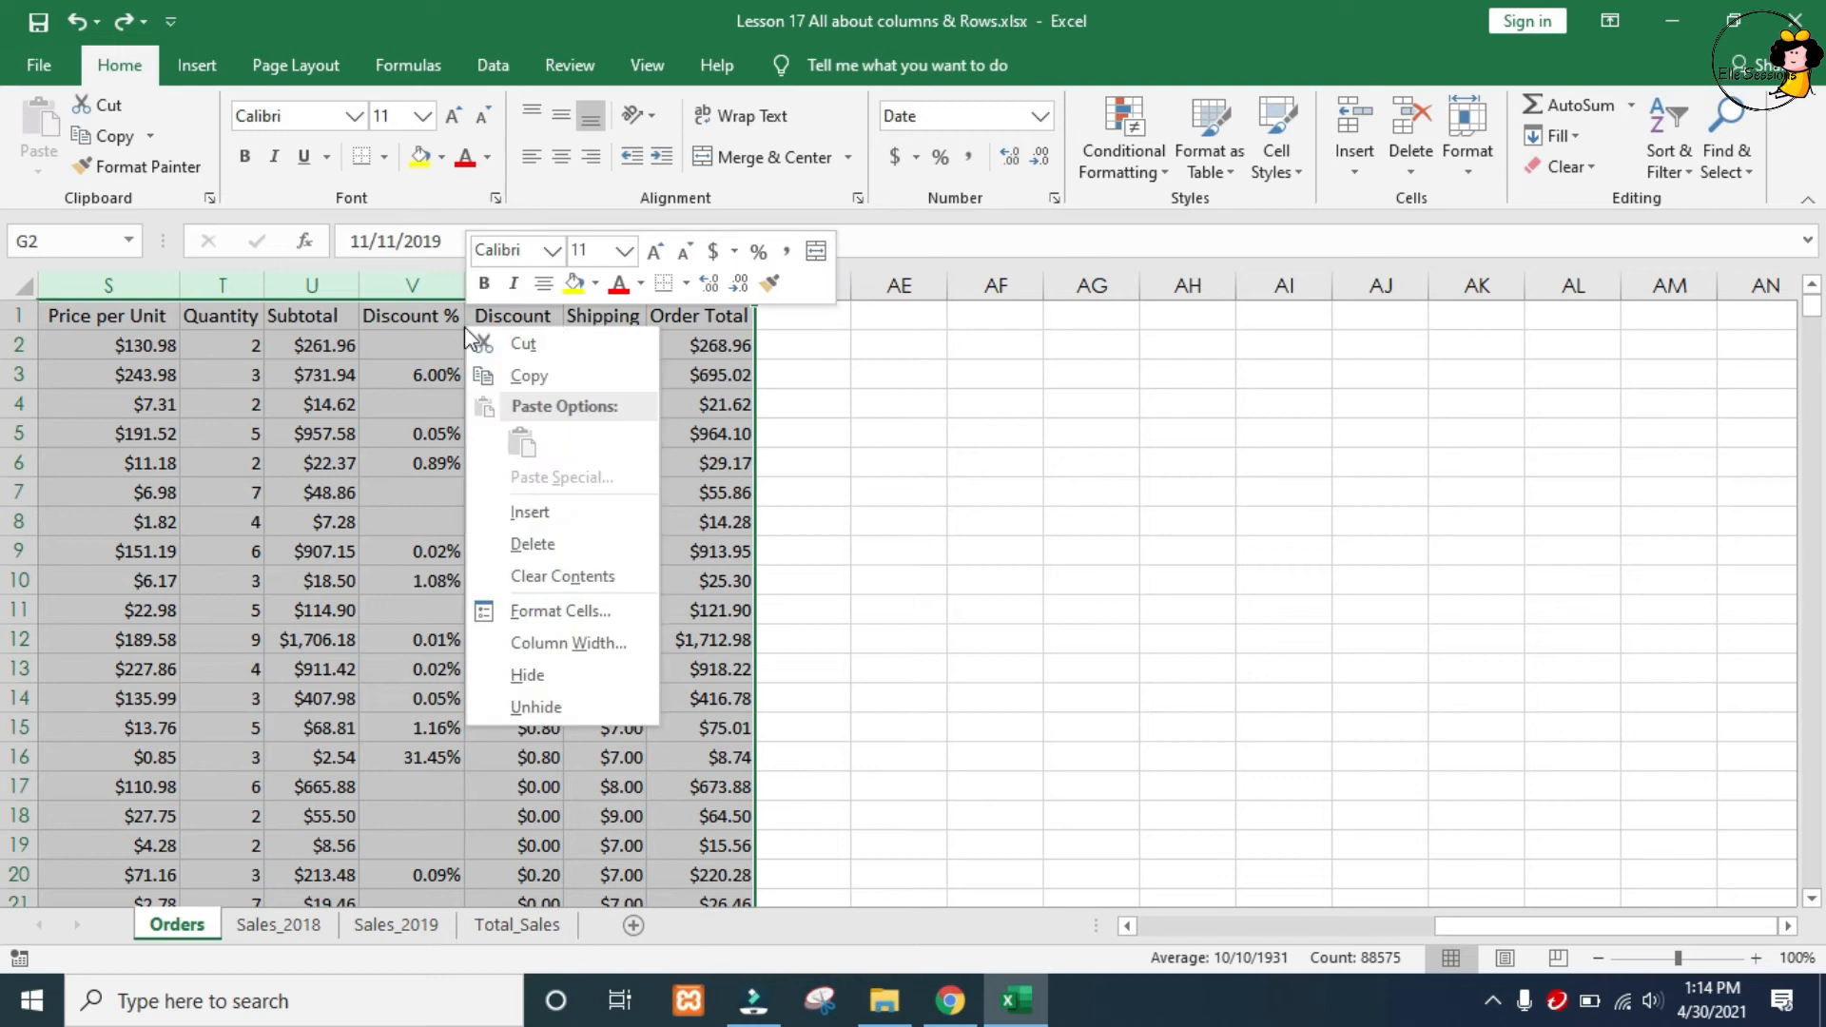
{"action": "left_click", "coordinate": [562, 691]}
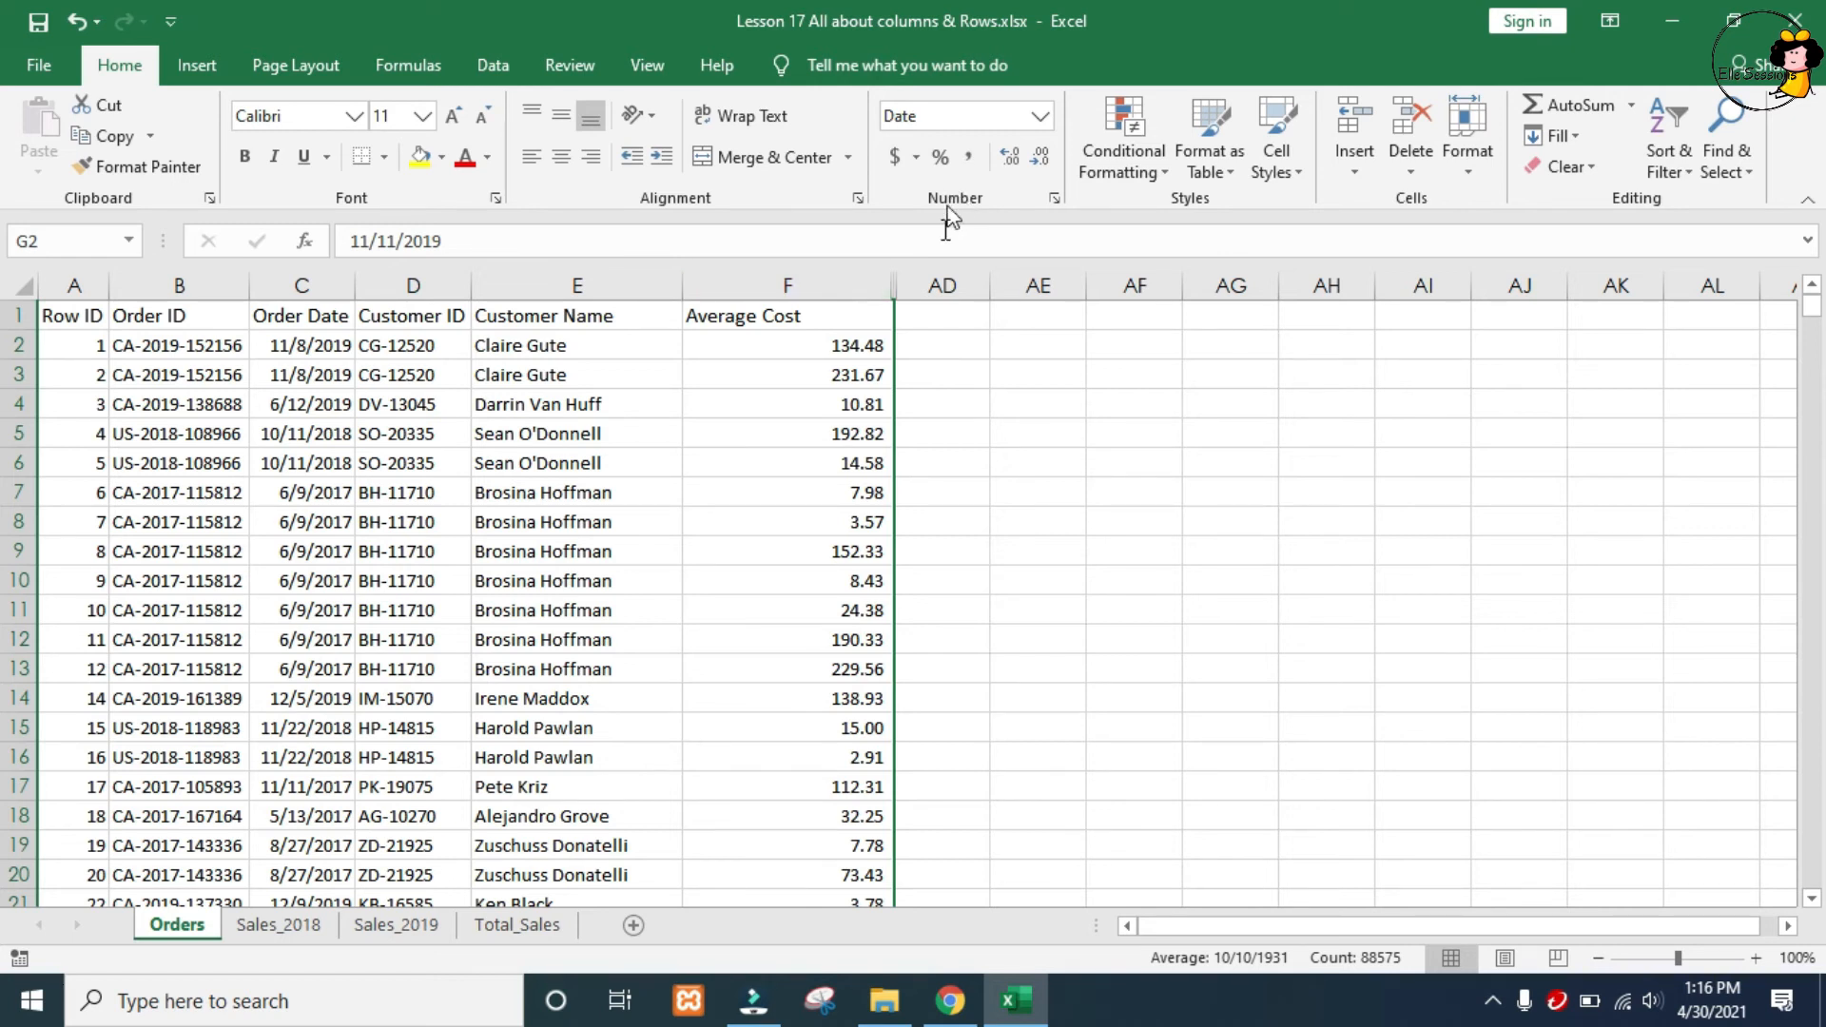
{"action": "right_click", "coordinate": [891, 291]}
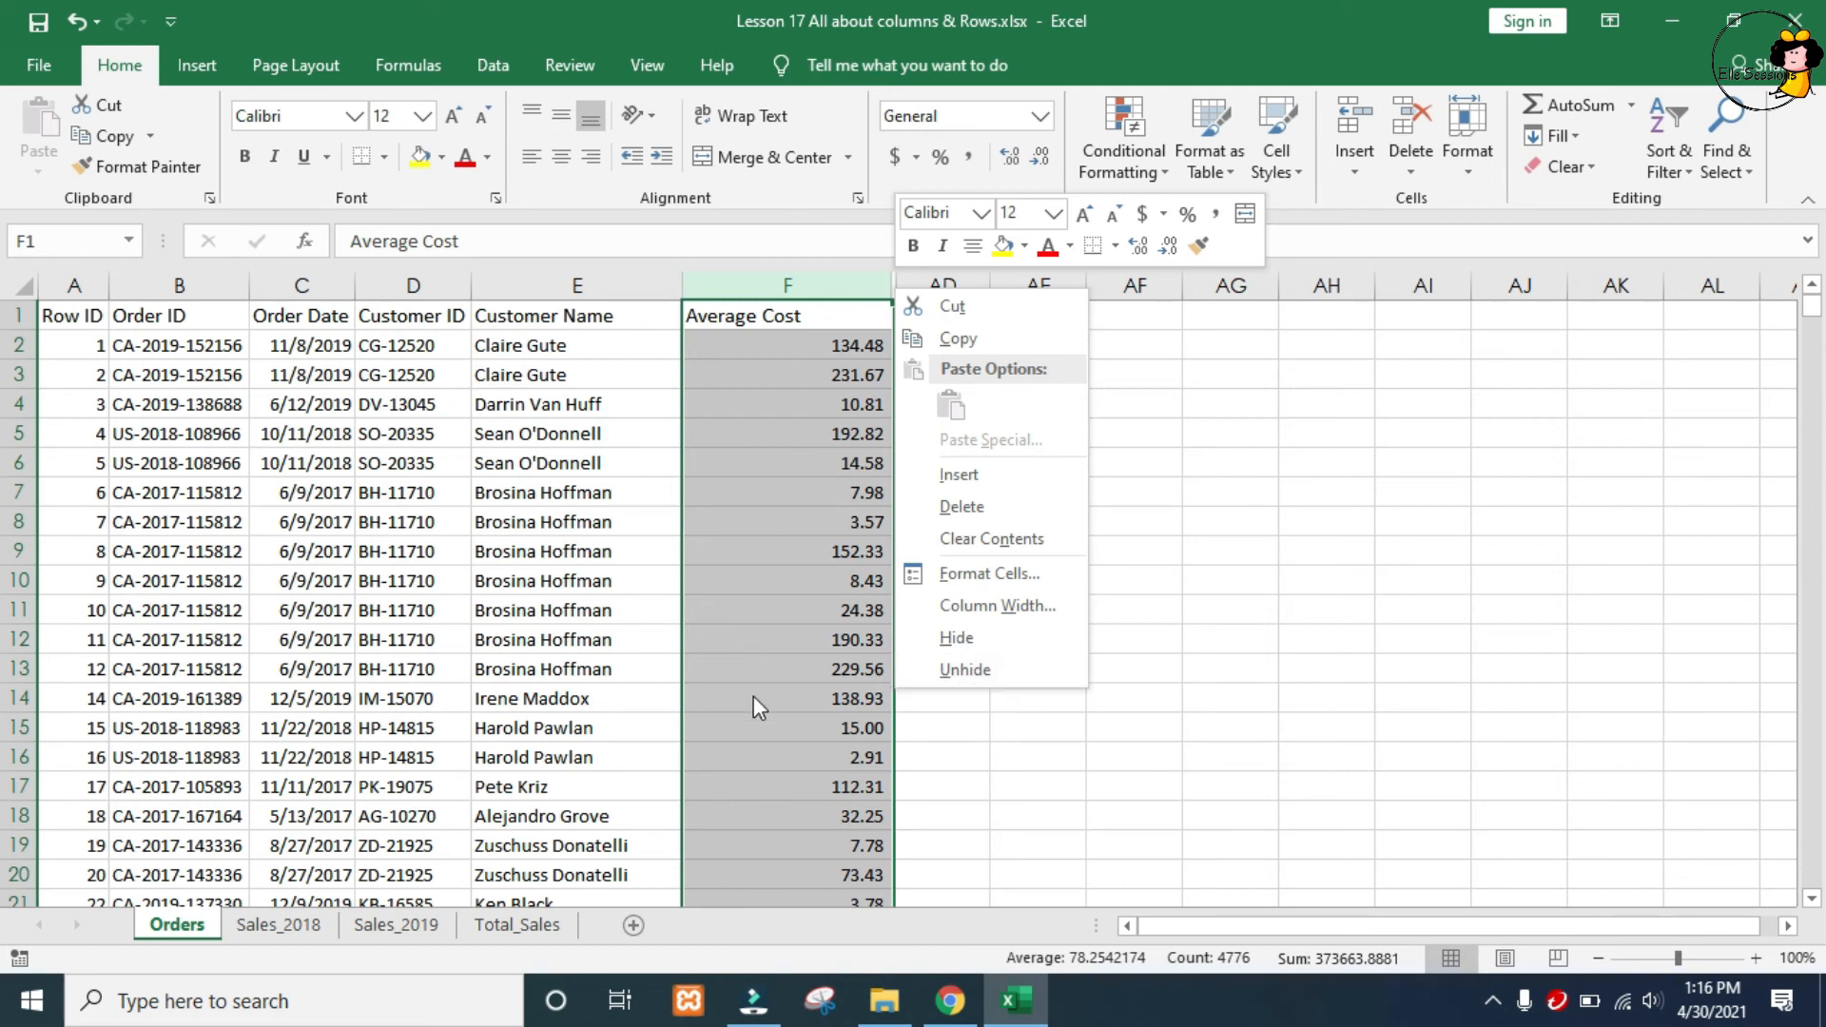
{"action": "key", "text": "Escape"}
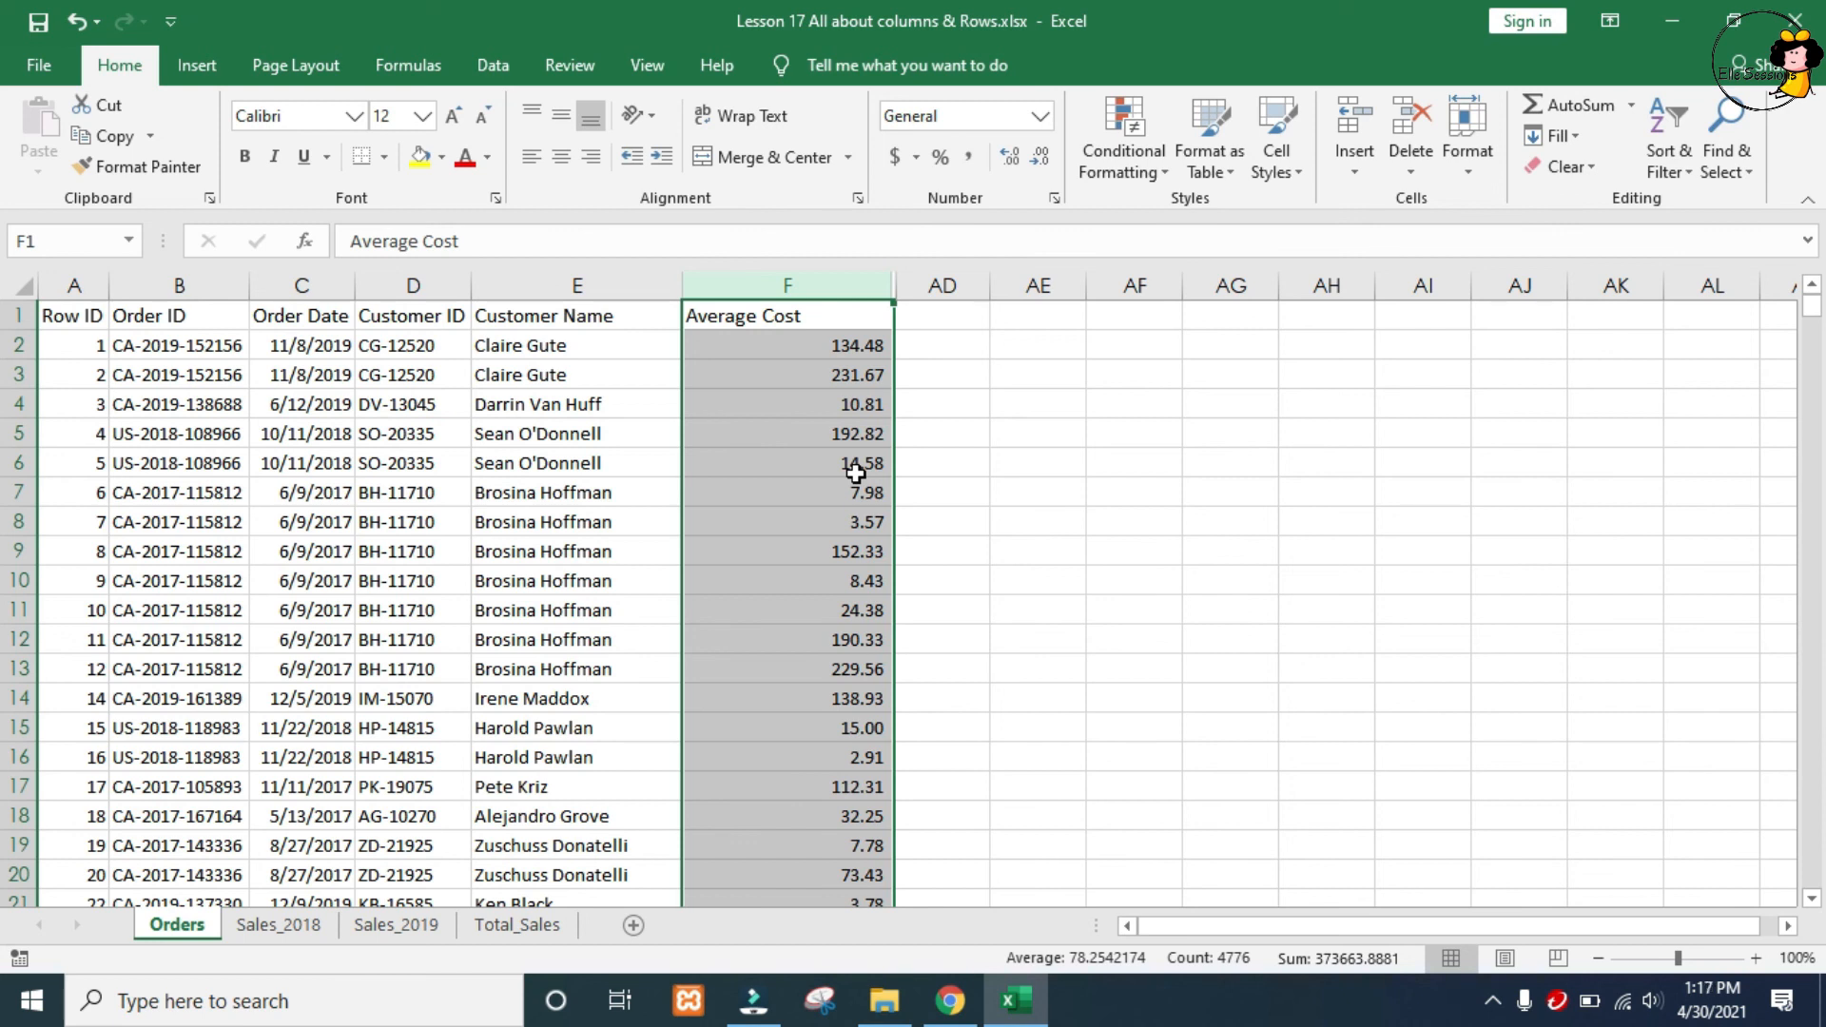
{"action": "key", "text": "Up"}
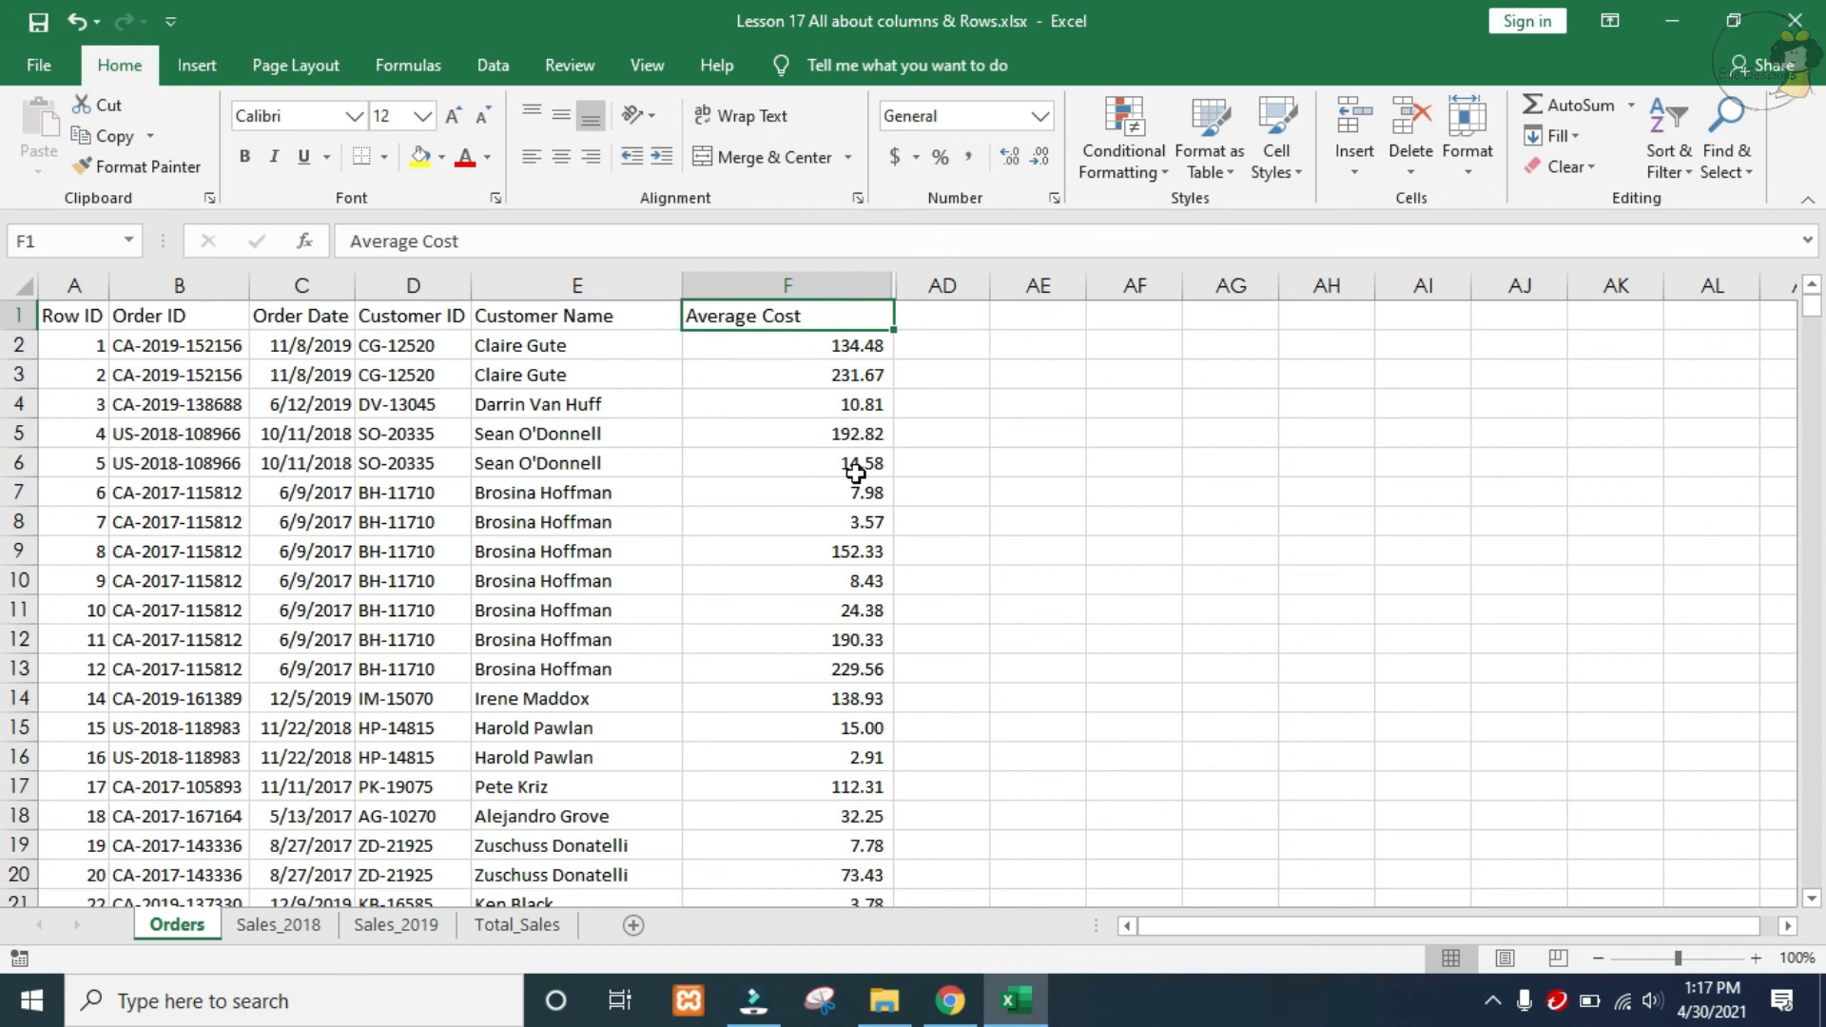